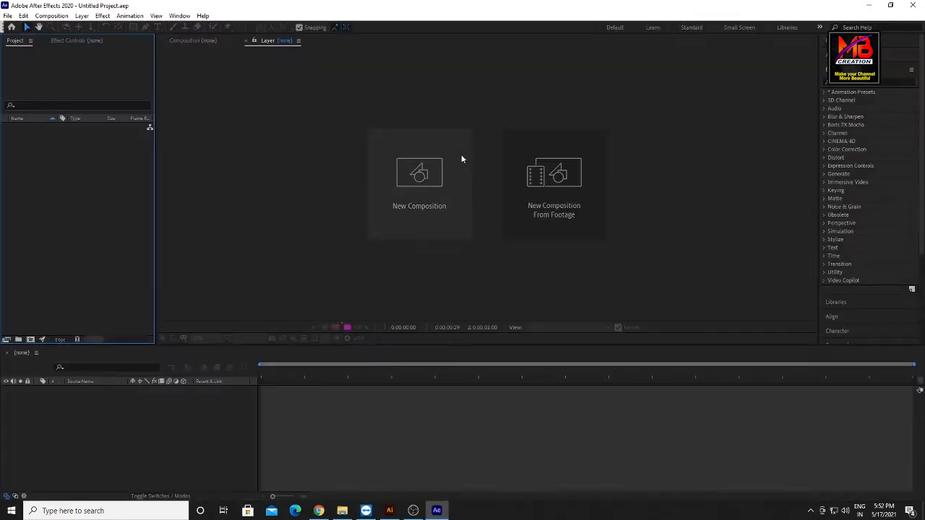
Create a 1280 x 720, 25 fps composition lasting 30 seconds and add a full-size red solid to it
left_click(422, 177)
left_click(208, 248)
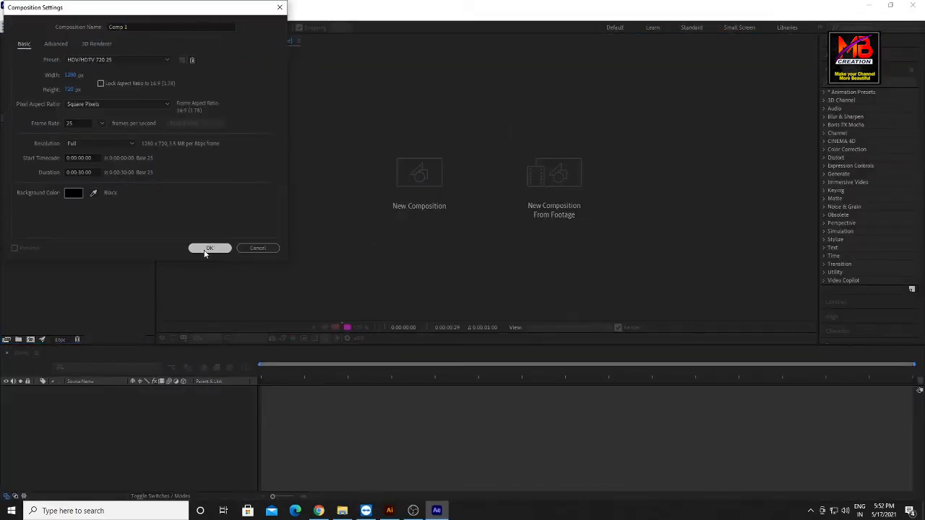
right_click(119, 411)
mouse_move(180, 307)
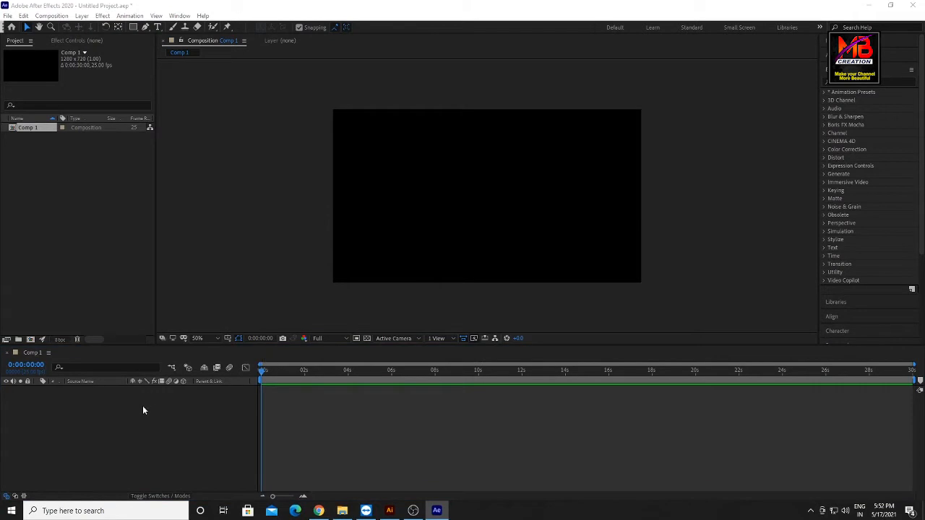
right_click(142, 409)
left_click(284, 325)
left_click(112, 169)
left_click(221, 27)
left_click(149, 196)
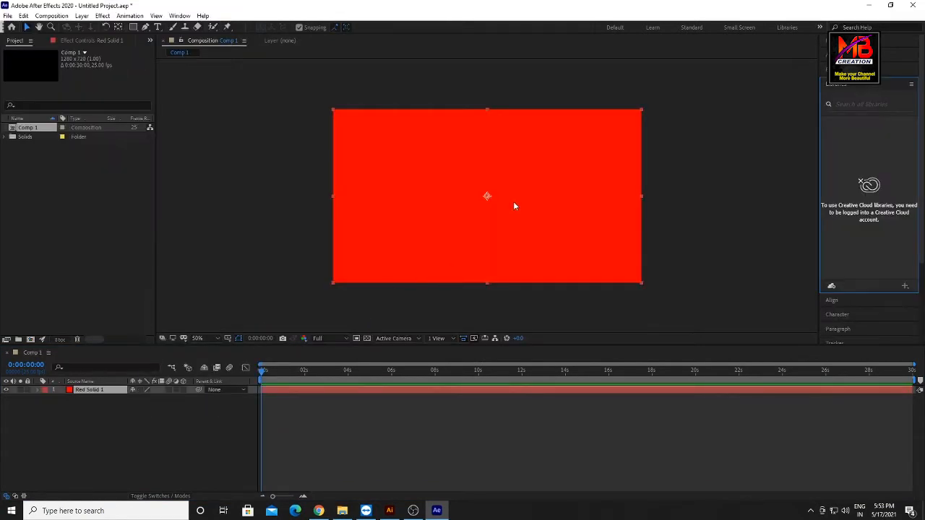
Paste the copied map outline as masks onto the red solid
left_click(24, 15)
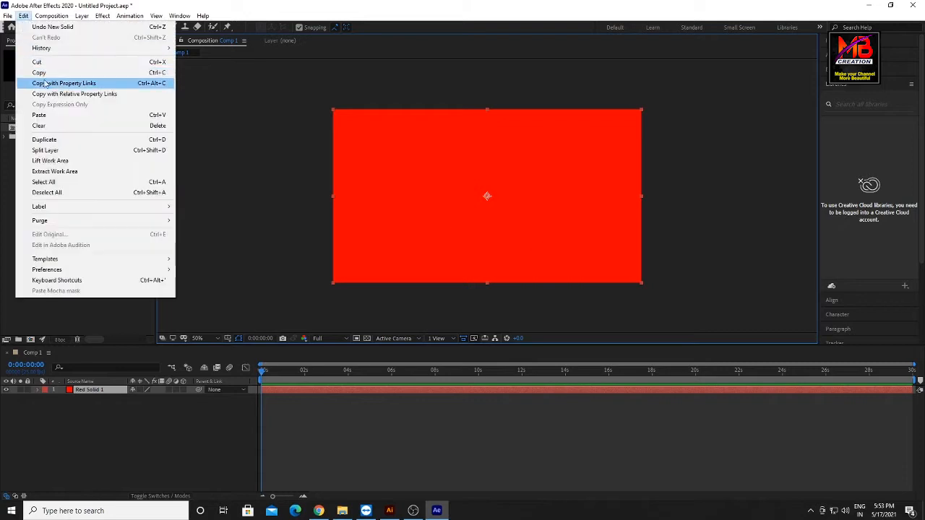
left_click(46, 115)
left_click(677, 157)
left_click_drag(499, 205, 557, 216)
key("ctrl+z")
Rename the masked red solid layer as map
right_click(154, 421)
right_click(99, 390)
left_click(153, 379)
key("Return")
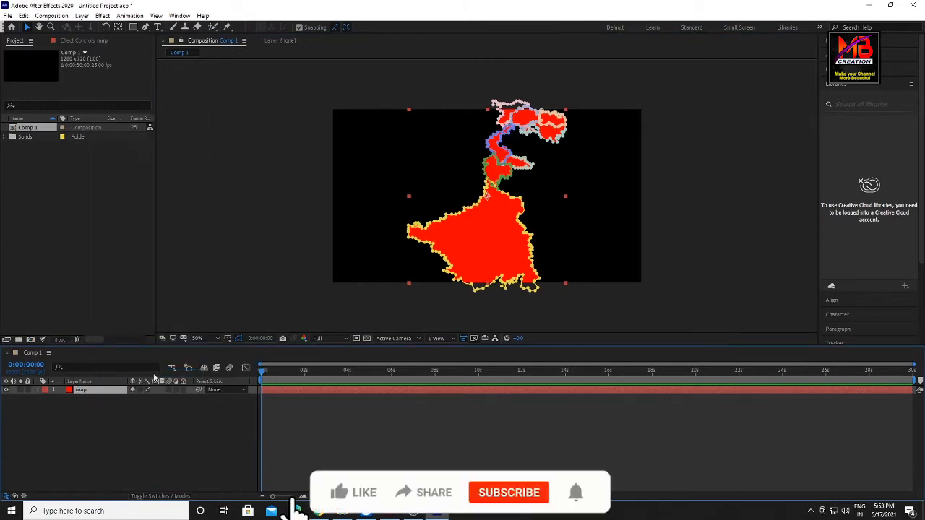
Create a second 1280 x 720 solid layer named element
right_click(153, 435)
mouse_move(217, 331)
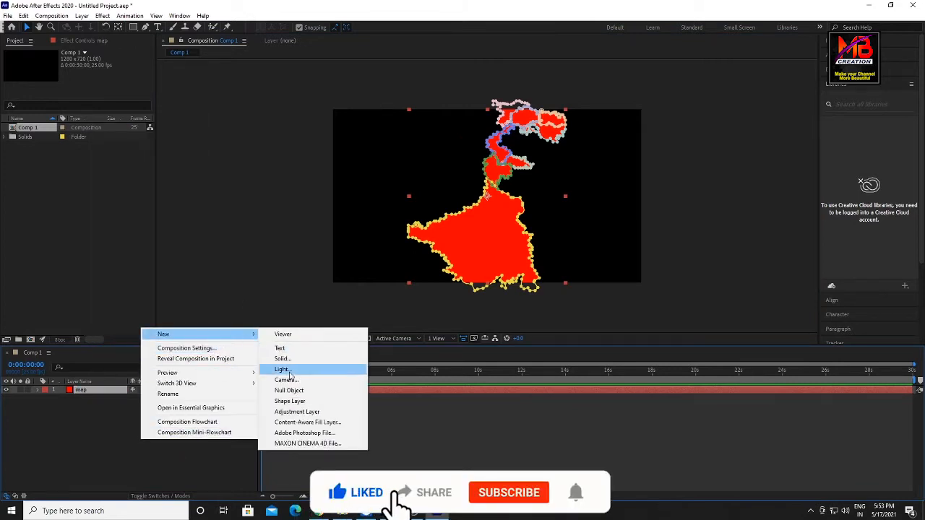
left_click(289, 370)
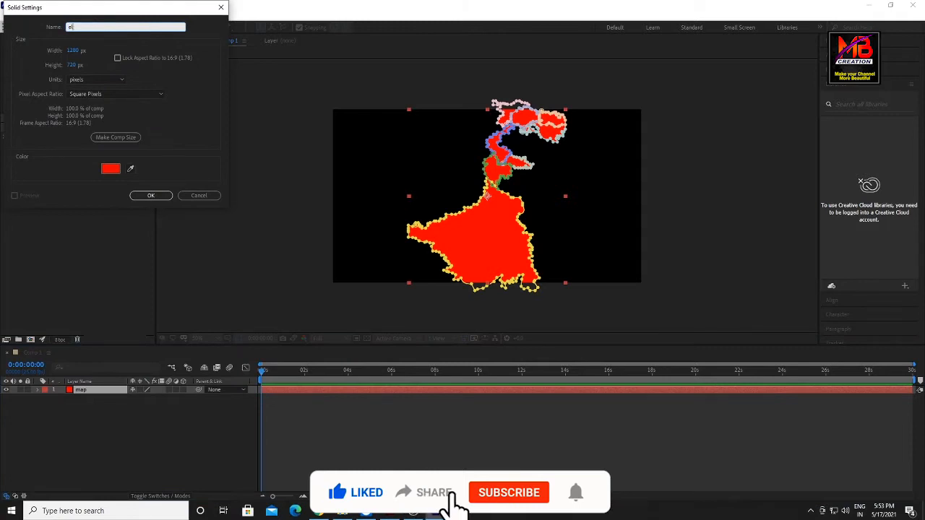
left_click(150, 195)
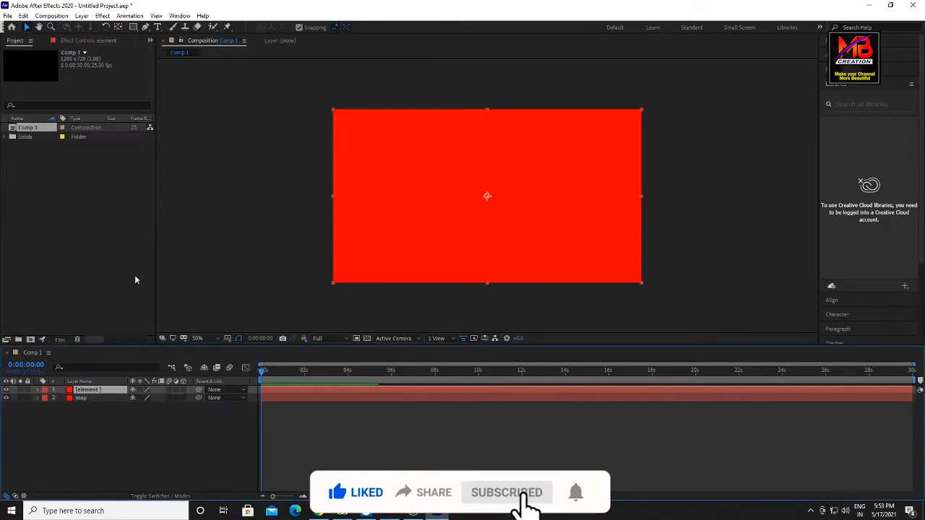
Find the Video Copilot Element effect and apply it to the element layer
left_click(852, 69)
left_click(855, 83)
type("element")
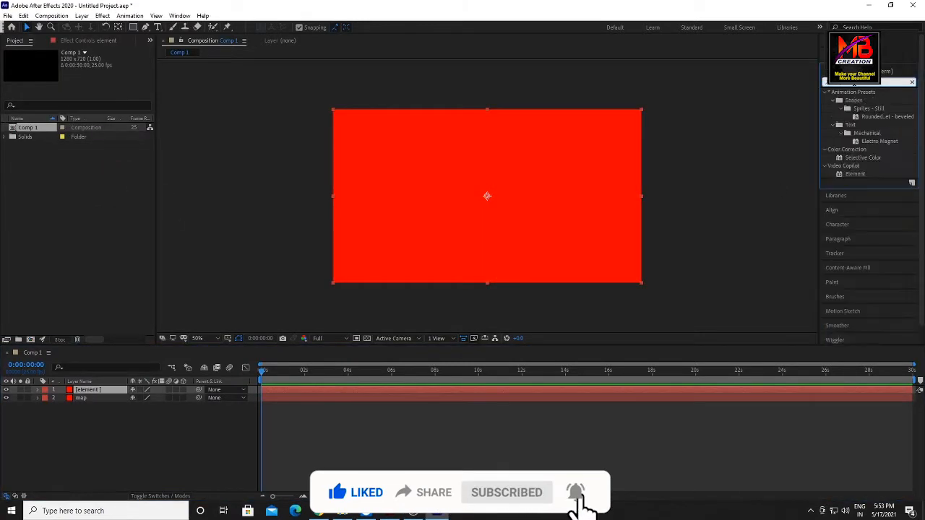
left_click_drag(853, 101, 494, 204)
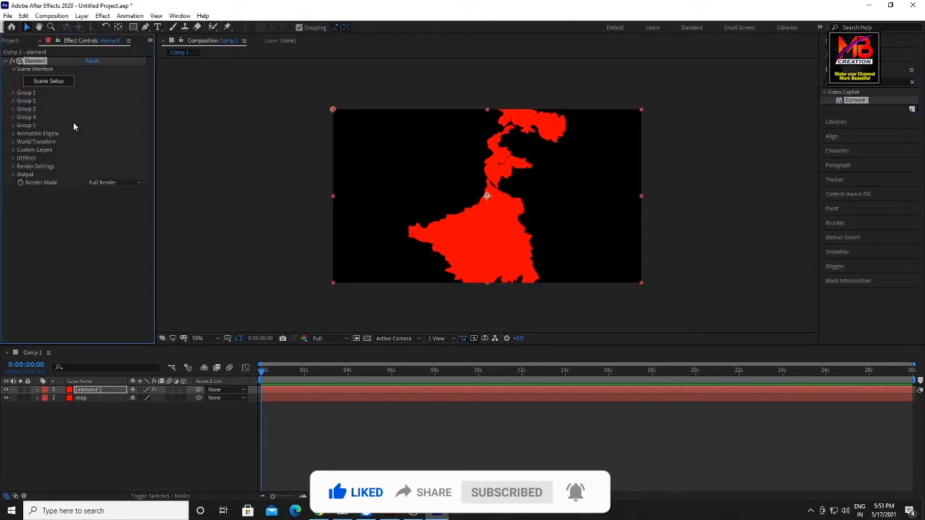
Assign the map layer as Path Layer 1 in the Element effect's custom text and masks, and open the Scene Setup
left_click(90, 391)
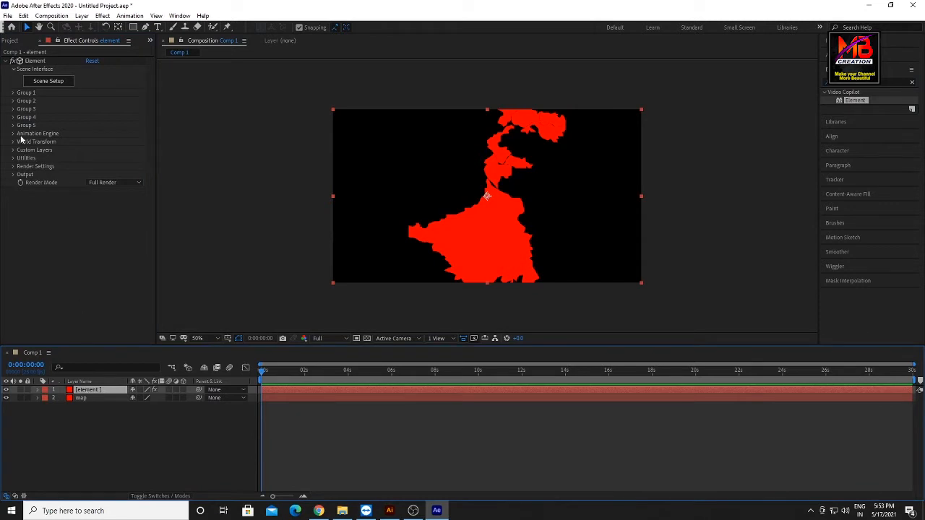
left_click(13, 149)
left_click(22, 157)
left_click(98, 168)
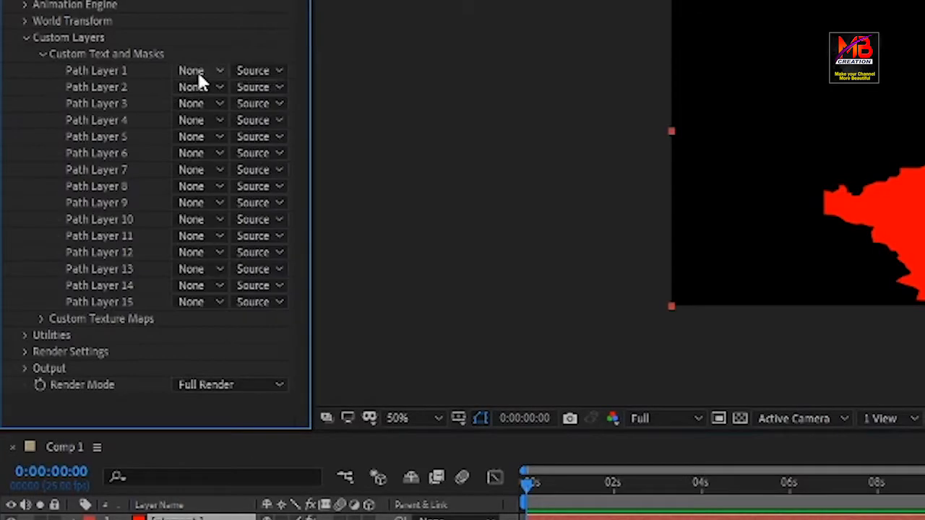
left_click(223, 141)
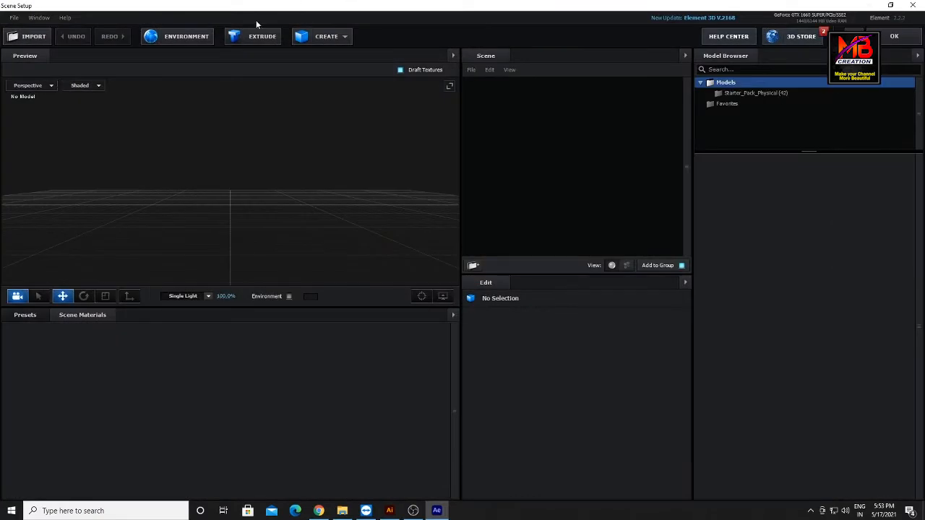
Extrude the custom map path into a 3D model and set its bevel copies to 2
left_click(259, 36)
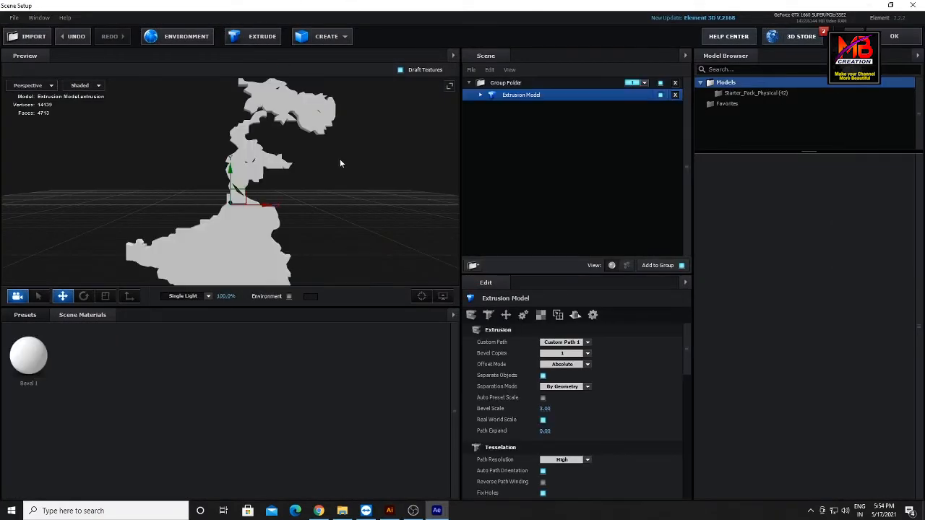
left_click_drag(328, 157, 353, 192)
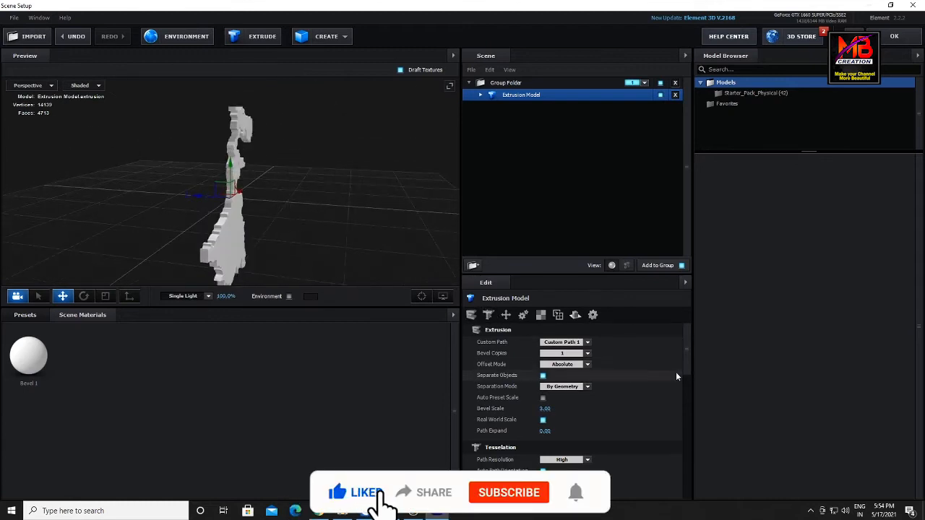
left_click_drag(687, 355, 686, 351)
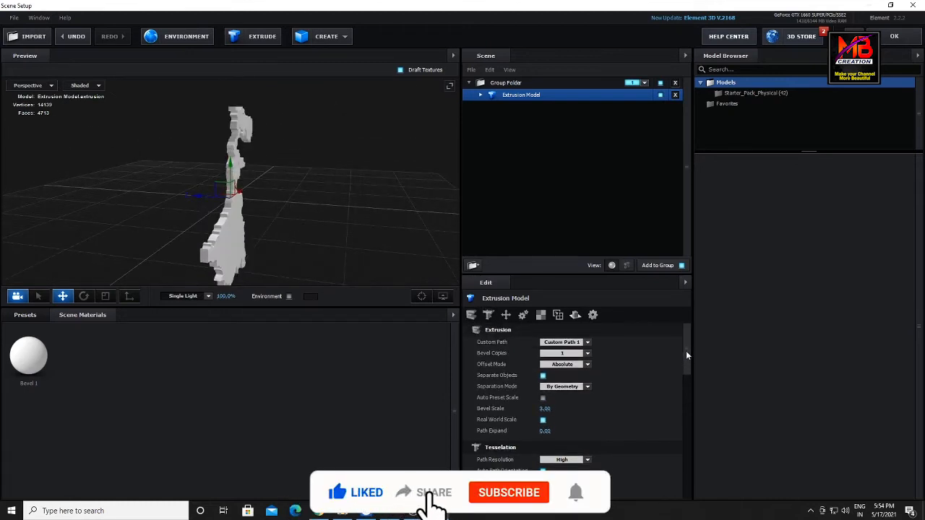
scroll(688, 355, "down", 1)
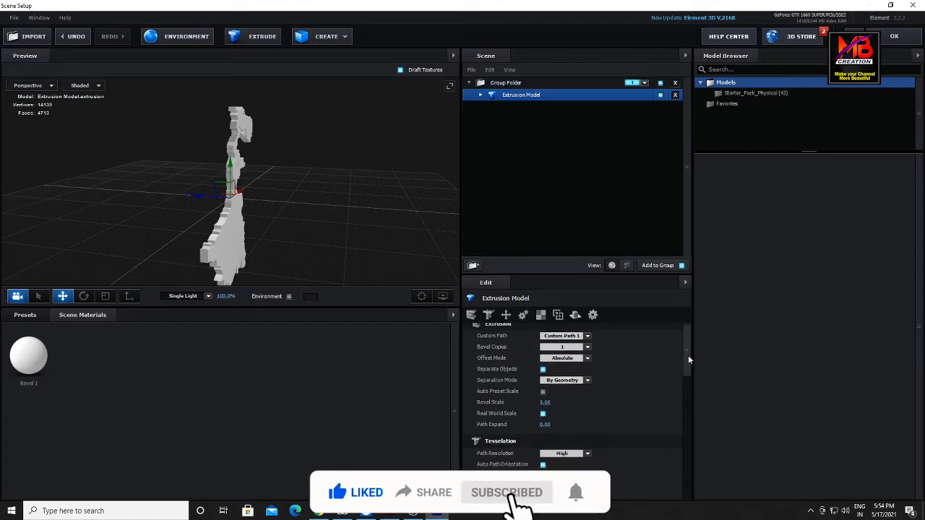
left_click(587, 341)
left_click(562, 351)
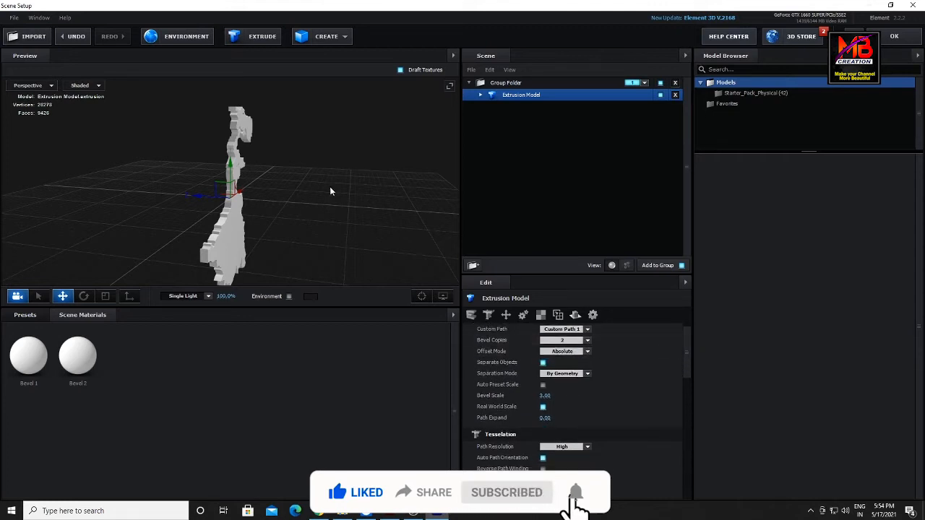
Select Bevel 1 and thicken the extruded map along its depth axis
left_click(523, 107)
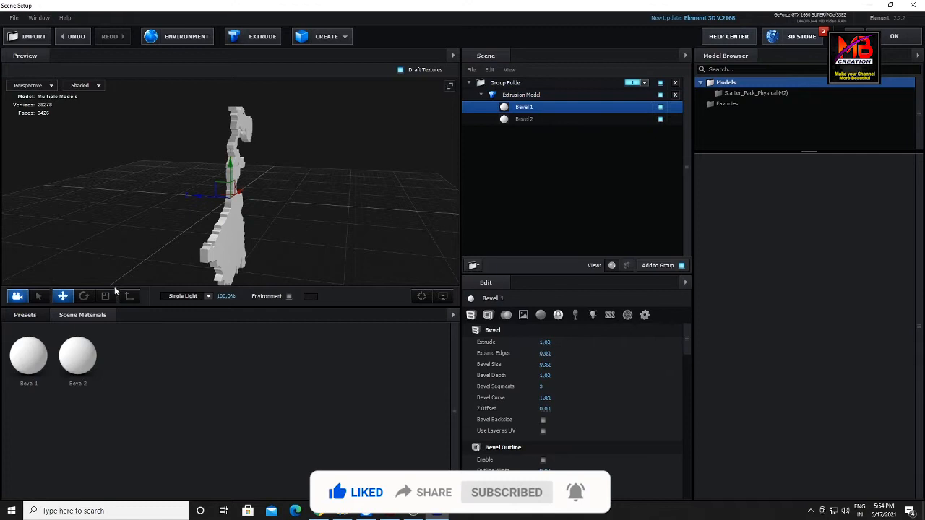
left_click_drag(194, 200, 182, 200)
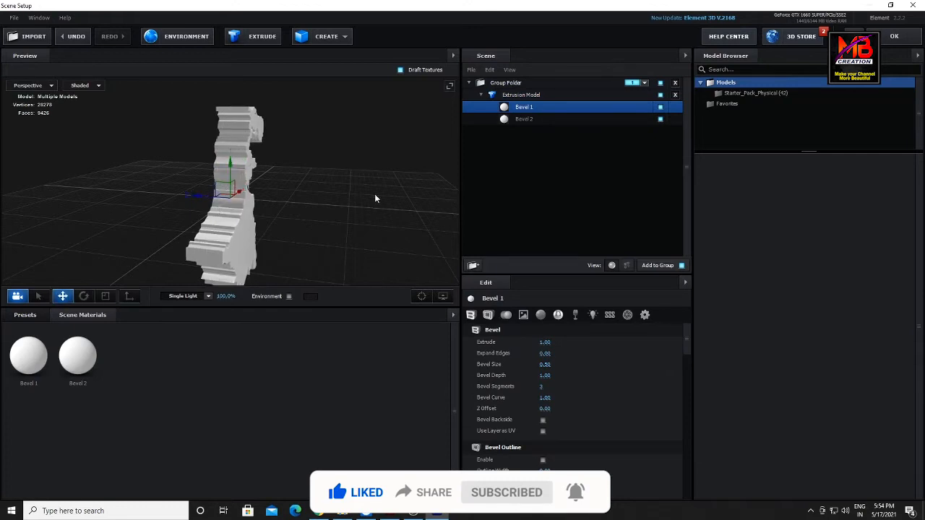
left_click_drag(413, 127, 376, 120)
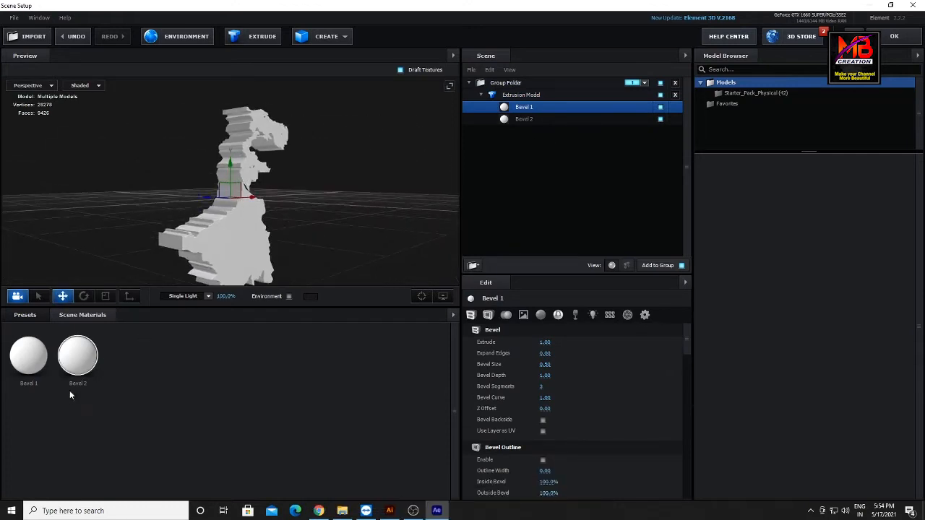
Set the diffuse color of the Bevel 1 material to red, FF0000
left_click(31, 374)
scroll(683, 389, "down", 4)
scroll(684, 377, "up", 2)
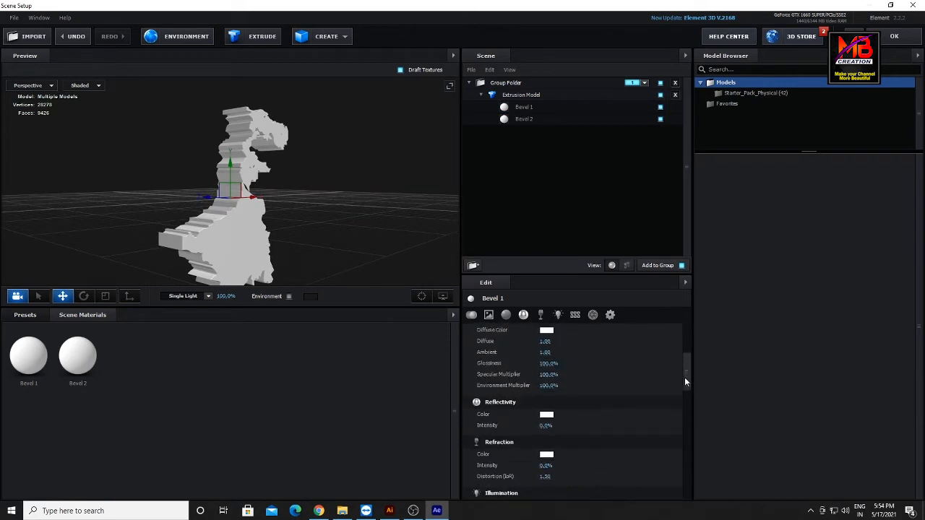
scroll(687, 358, "up", 3)
scroll(688, 351, "down", 1)
left_click(546, 419)
left_click(575, 378)
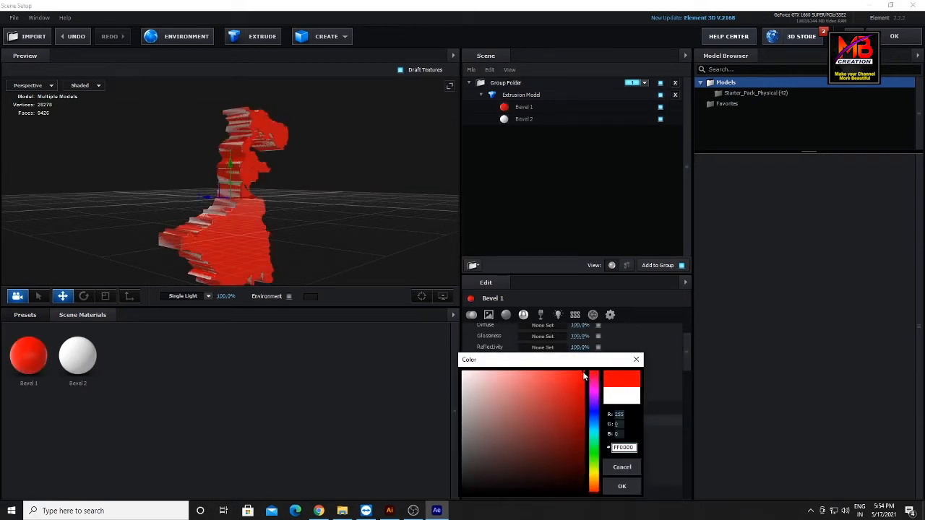
left_click(620, 487)
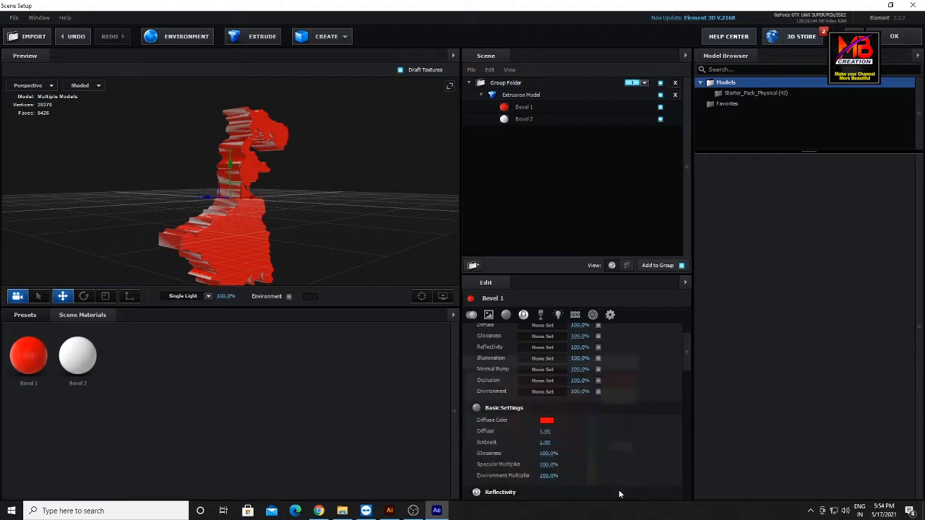
Expand the edges of Bevel 2 slightly and set its bevel size to 0.27 and bevel segments to 3
left_click(549, 119)
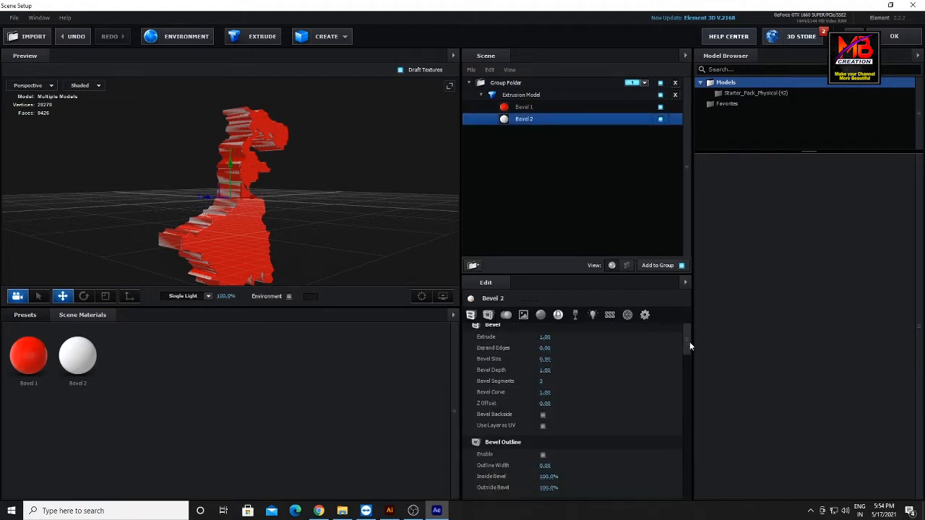
left_click_drag(545, 353, 583, 359)
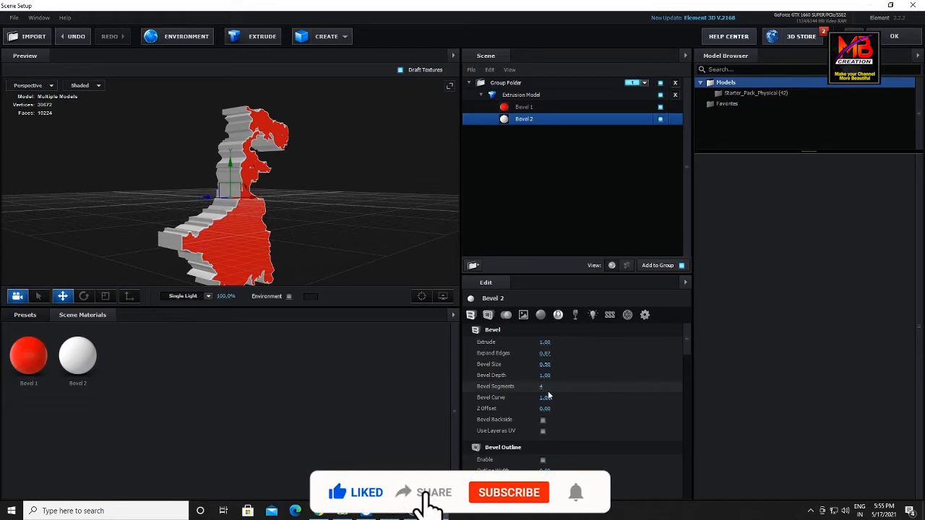
left_click_drag(543, 388, 526, 370)
left_click_drag(368, 157, 362, 179)
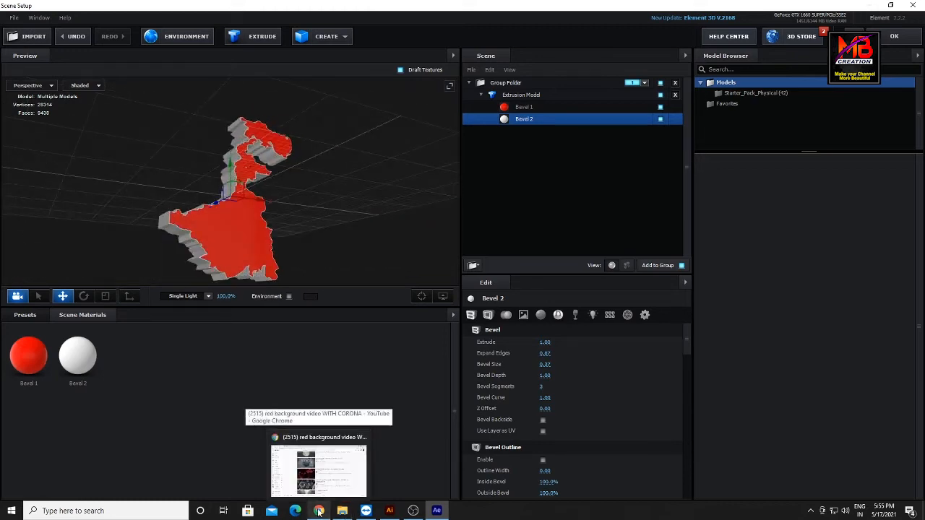
Switch to Chrome and search Google Images for cha bagan
left_click(319, 512)
left_click(311, 26)
type("google.com")
key("Return")
left_click(380, 194)
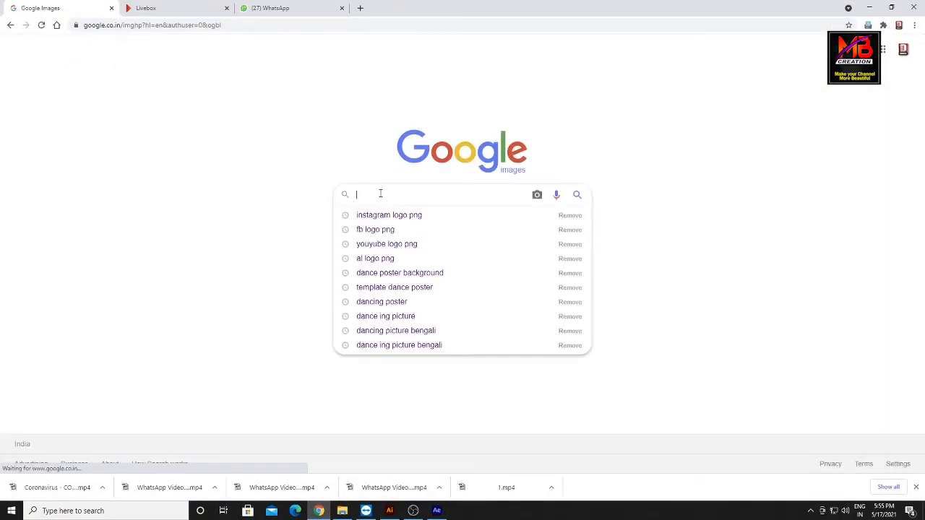
type("cha bagan")
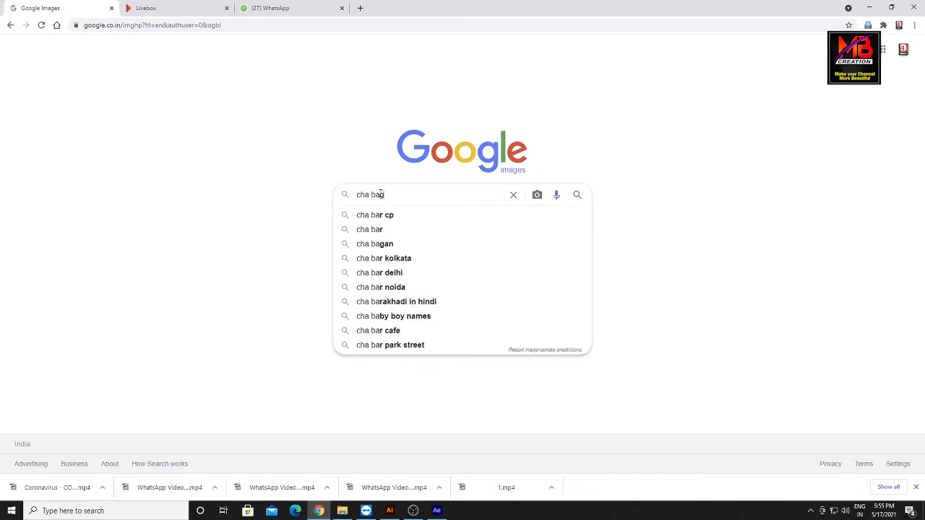
key("Return")
Open the Khiri Travel image of Vietnamese tea terraces from the results and start saving it
scroll(311, 187, "down", 5)
scroll(313, 195, "down", 5)
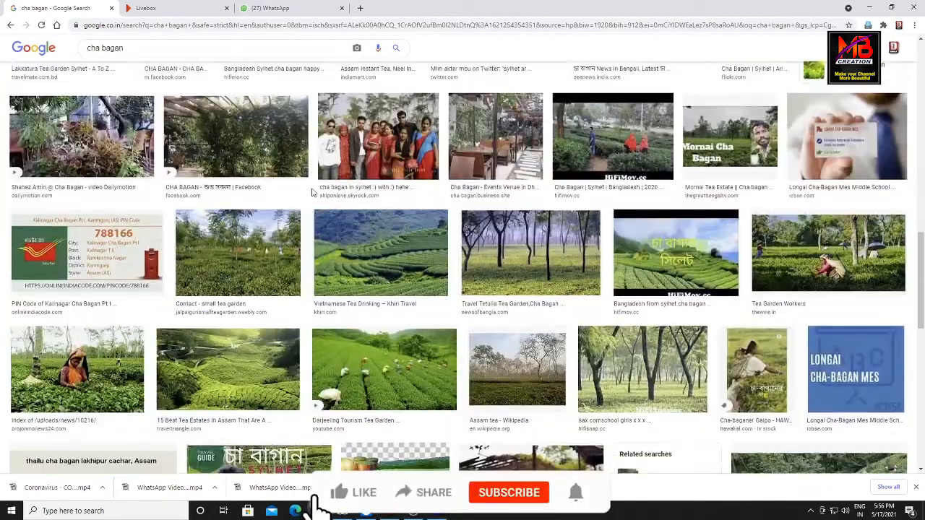
left_click(365, 238)
right_click(642, 192)
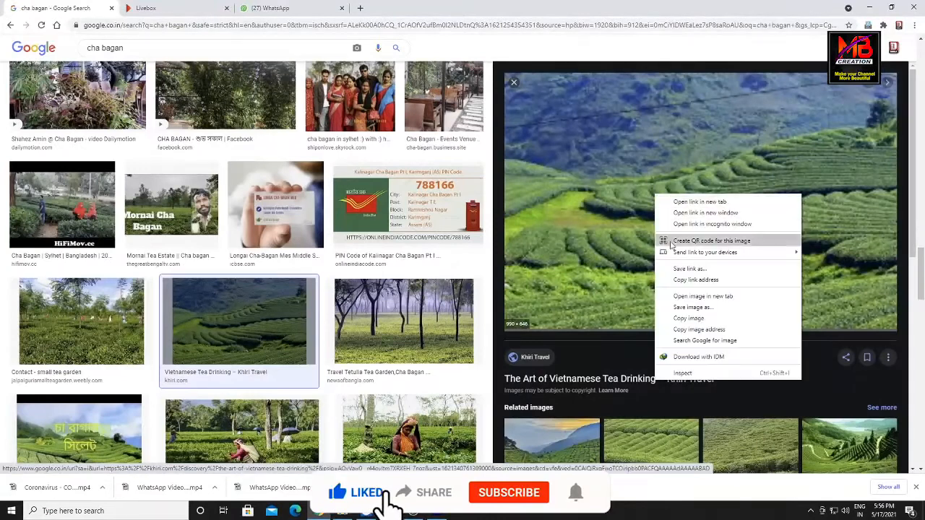
left_click(679, 314)
Save the tea terraces image as the JPEG file images in the 3D MAP folder inside 3d logo on drive E
scroll(57, 345, "up", 5)
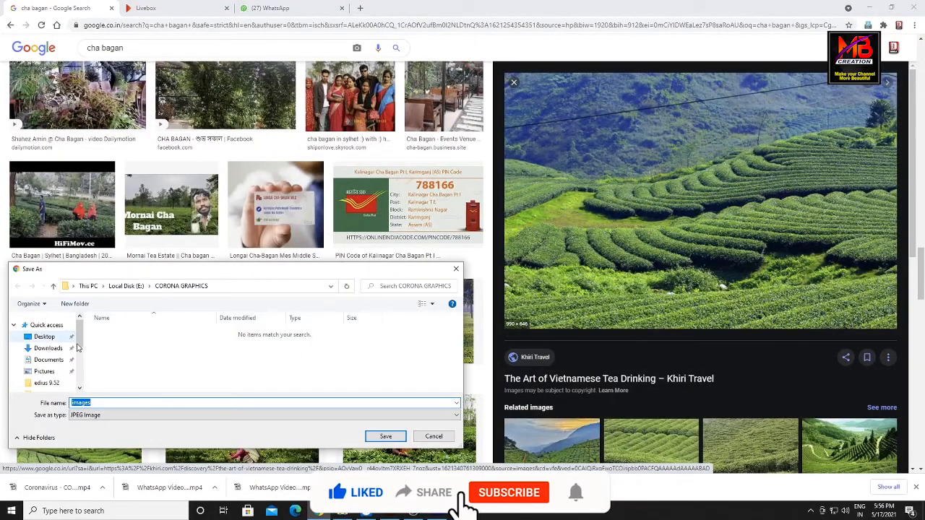
scroll(49, 344, "down", 5)
left_click(40, 359)
scroll(231, 354, "down", 3)
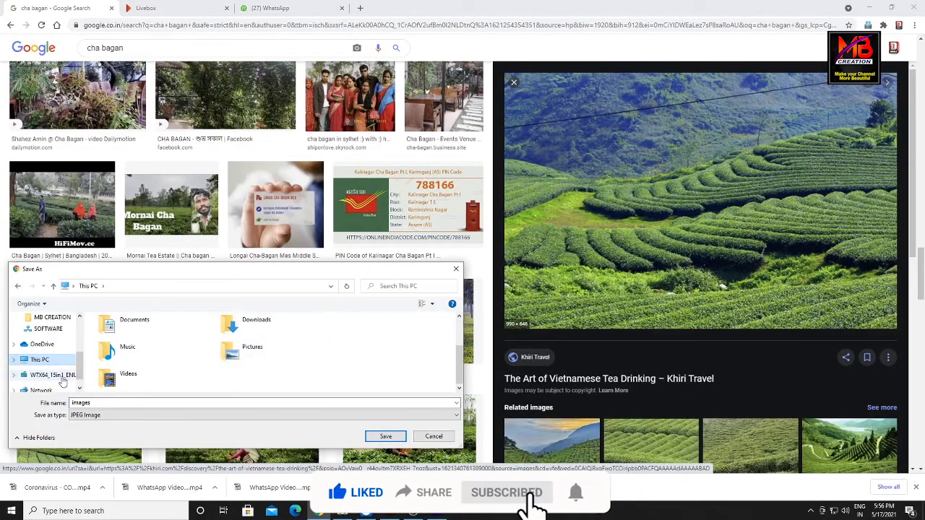
scroll(212, 369, "down", 3)
double_click(175, 372)
double_click(120, 343)
double_click(115, 331)
left_click(385, 435)
Save the related Smart Agri Post image as sunset-at-tata-tea-gardens in the 3D MAP folder, and return to After Effects
left_click(551, 437)
right_click(716, 181)
left_click(753, 289)
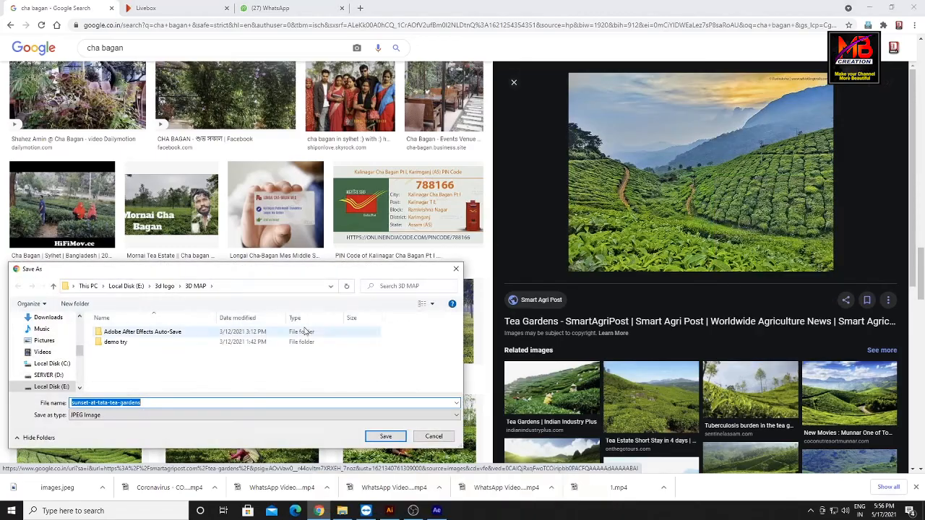
left_click(383, 435)
left_click(434, 510)
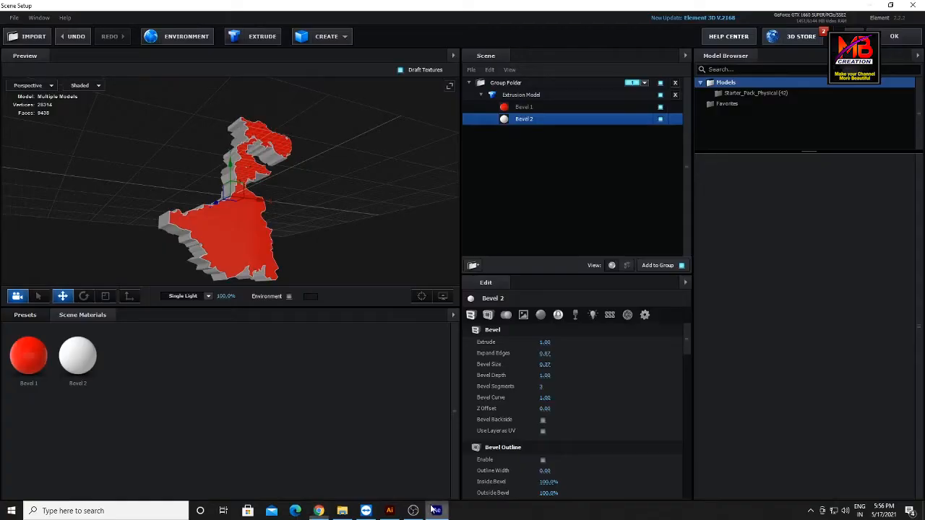
Load sunset-at-tata-tea-gardens.jpg as the diffuse texture of the red Bevel 1 face on the map model
left_click(233, 218)
left_click_drag(687, 349, 687, 337)
left_click(545, 372)
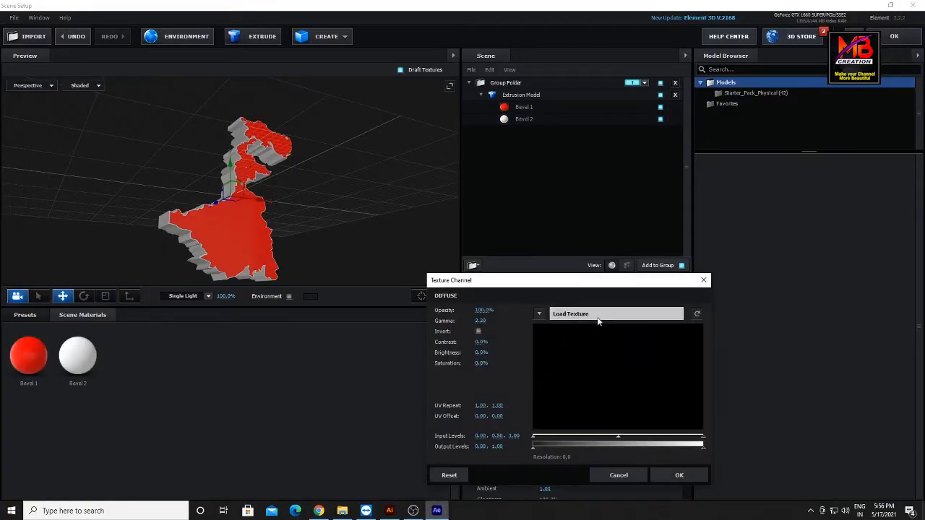
left_click(597, 318)
scroll(473, 361, "down", 5)
left_click(494, 400)
double_click(535, 321)
double_click(538, 312)
double_click(557, 339)
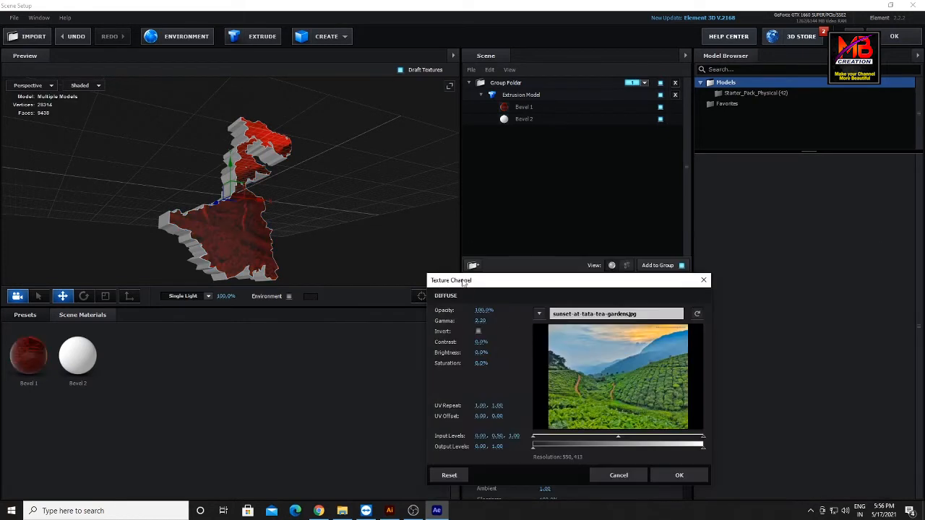
left_click_drag(628, 288, 592, 279)
left_click(643, 468)
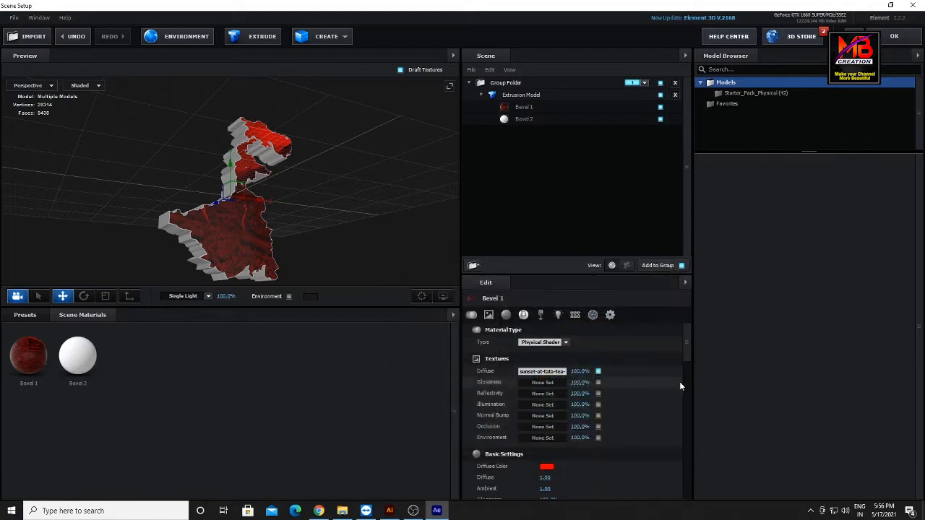
Set Bevel 1's Diffuse to about 3.97, Glossiness to 0% and Specular Multiplier to about 265%
left_click_drag(494, 478, 581, 485)
left_click_drag(688, 354, 686, 367)
left_click_drag(361, 137, 427, 246)
left_click_drag(548, 442, 478, 443)
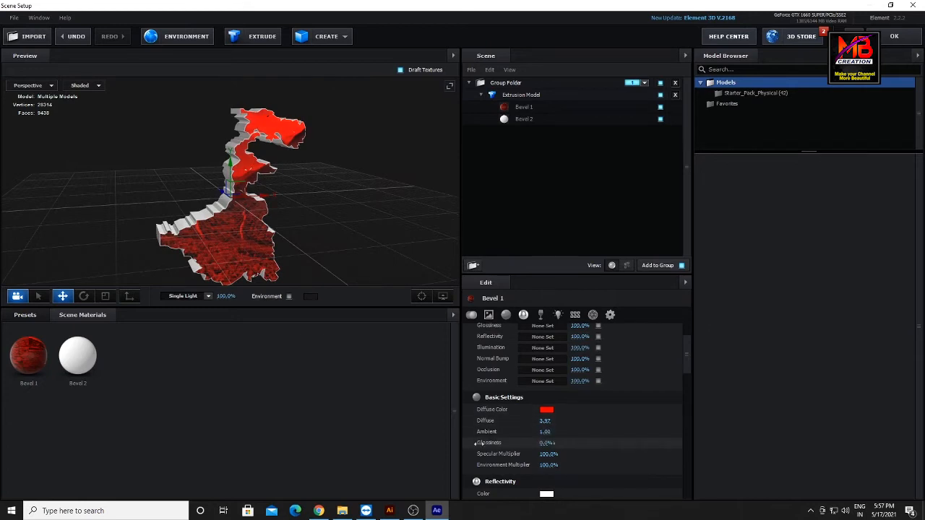
left_click_drag(576, 445, 484, 454)
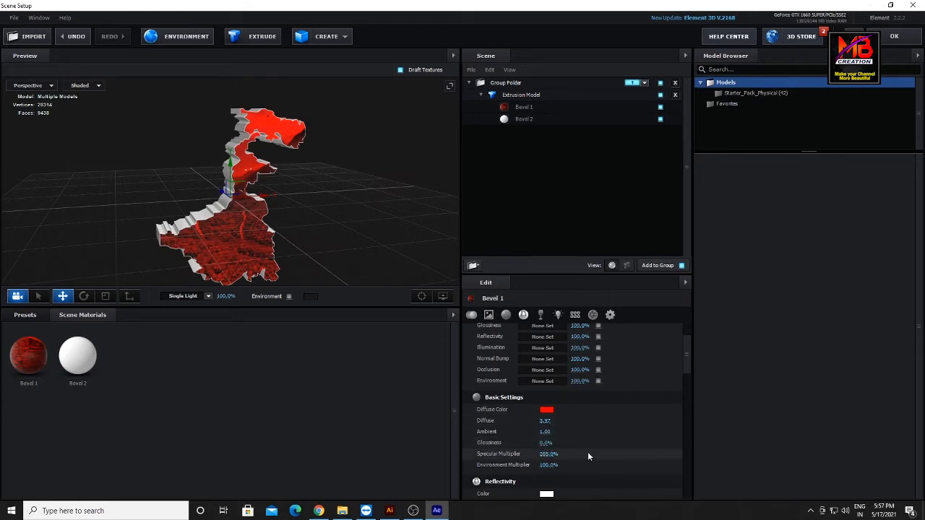
Give Bevel 1 a red FF0000 reflectivity colour with 23% intensity and accept the scene setup
scroll(687, 365, "down", 2)
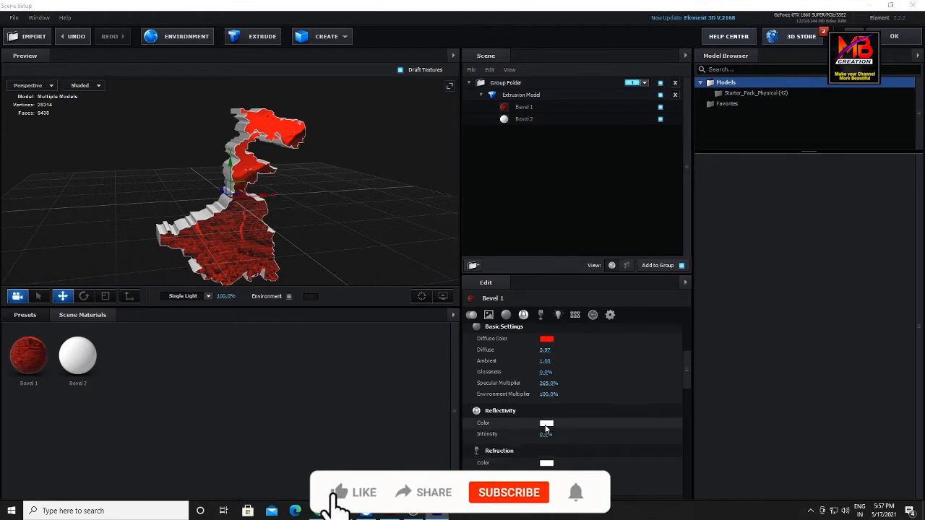
left_click(546, 425)
left_click_drag(453, 370, 599, 369)
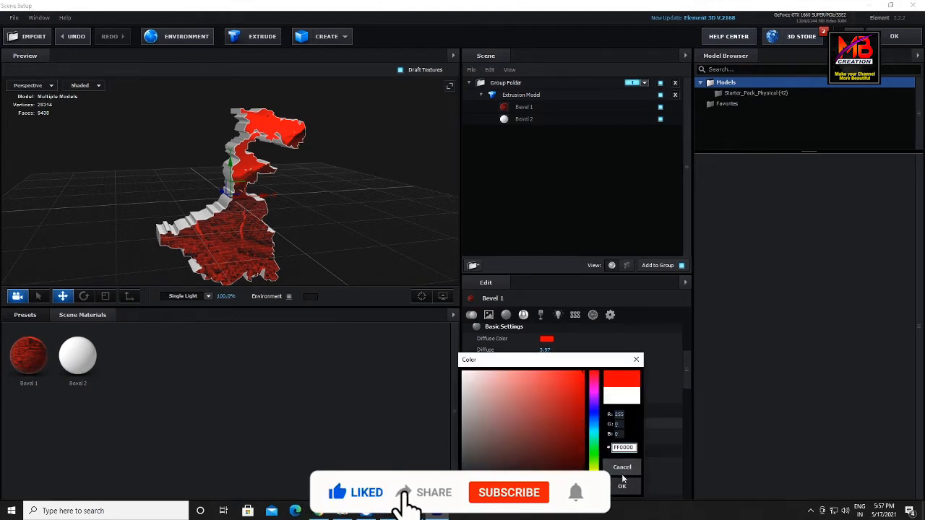
left_click(621, 486)
mouse_move(545, 434)
left_mouse_down()
mouse_move(566, 435)
mouse_move(547, 435)
left_mouse_up()
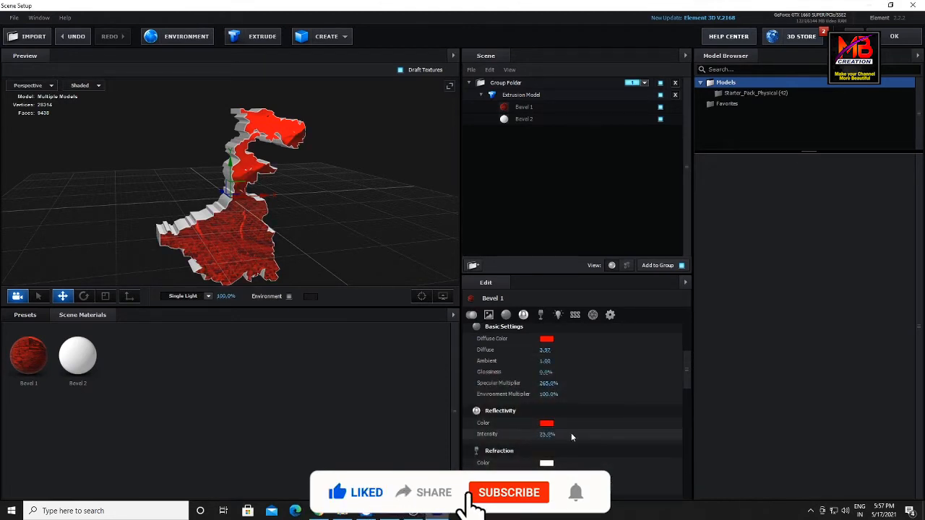
left_click_drag(683, 383, 683, 399)
left_click_drag(546, 402, 440, 410)
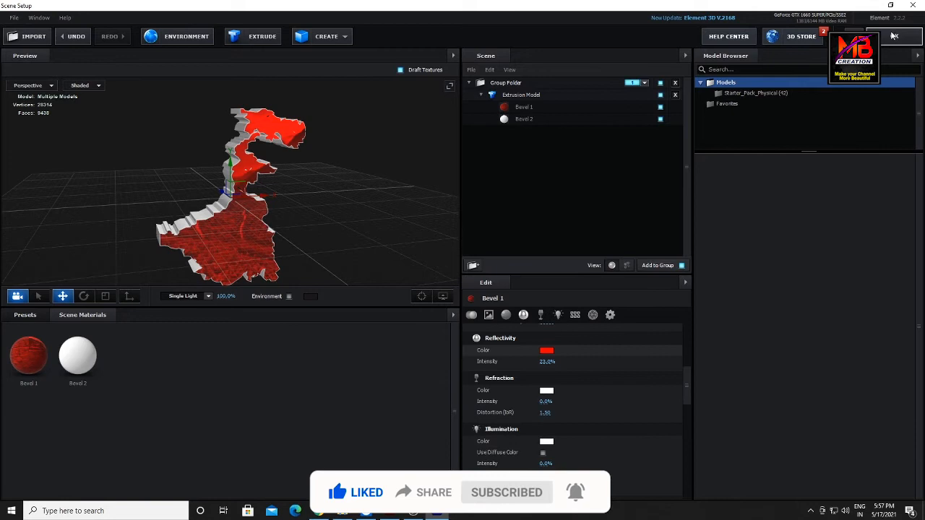
left_click(893, 36)
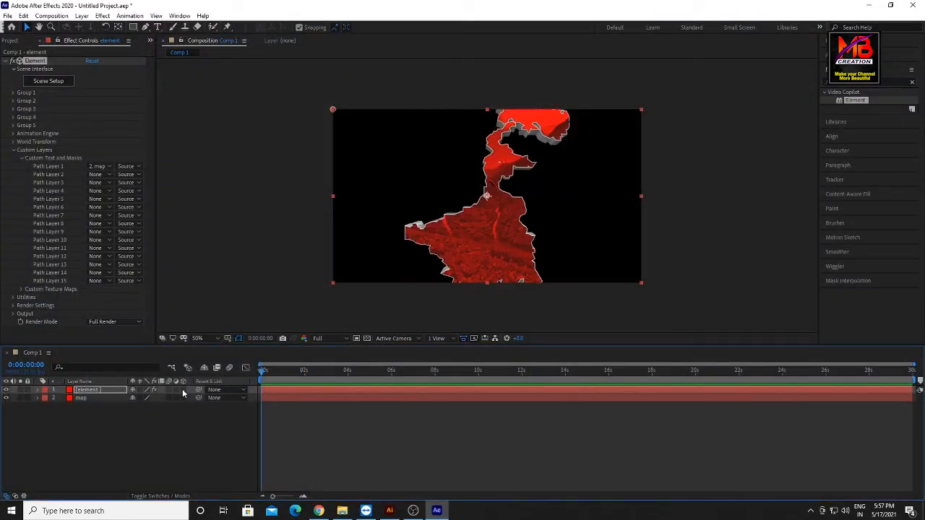
Scale the extrusion model down to about 60% in Scene Setup, accept it, and hide the map layer
left_click(281, 370)
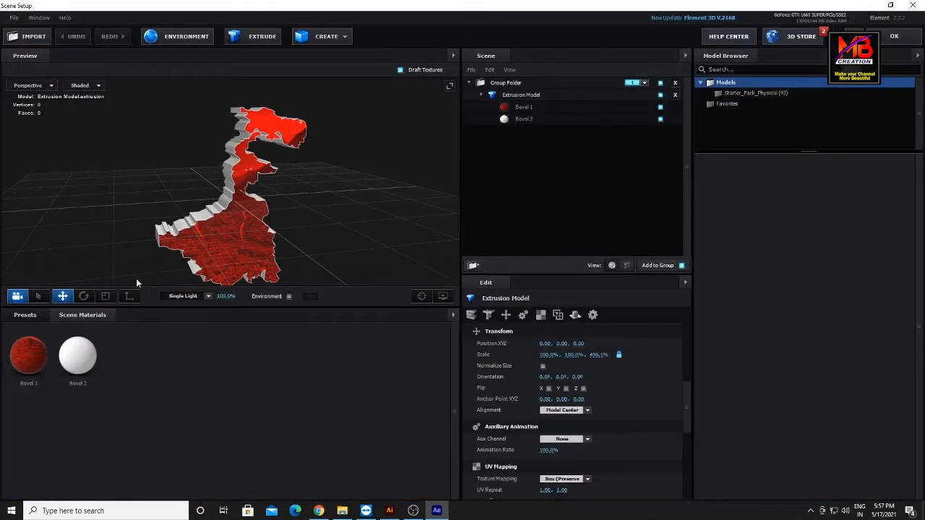
left_click(272, 175)
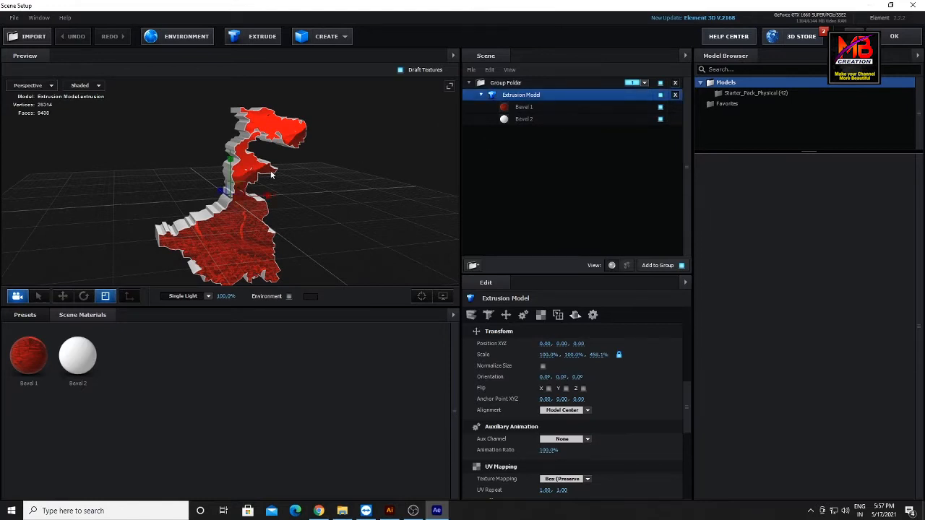
left_click_drag(239, 196, 299, 231)
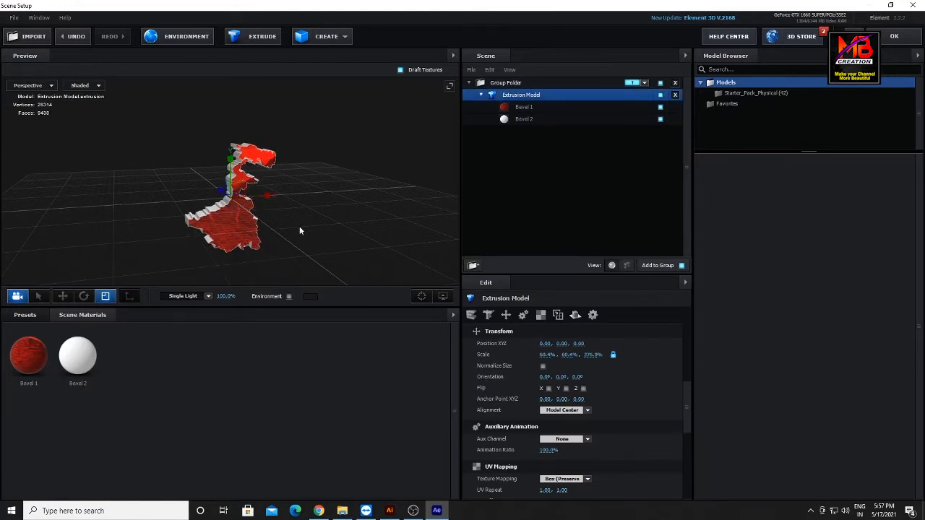
left_click(906, 39)
left_click(21, 402)
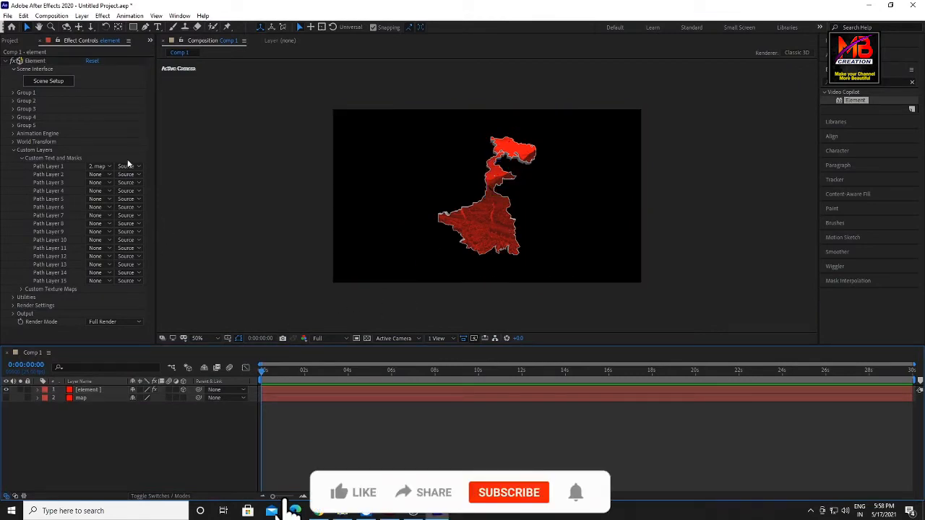
Set Group 1's Particle Size to 10.40 and its Position XY to 640, 301 in the Element effect
left_click(14, 149)
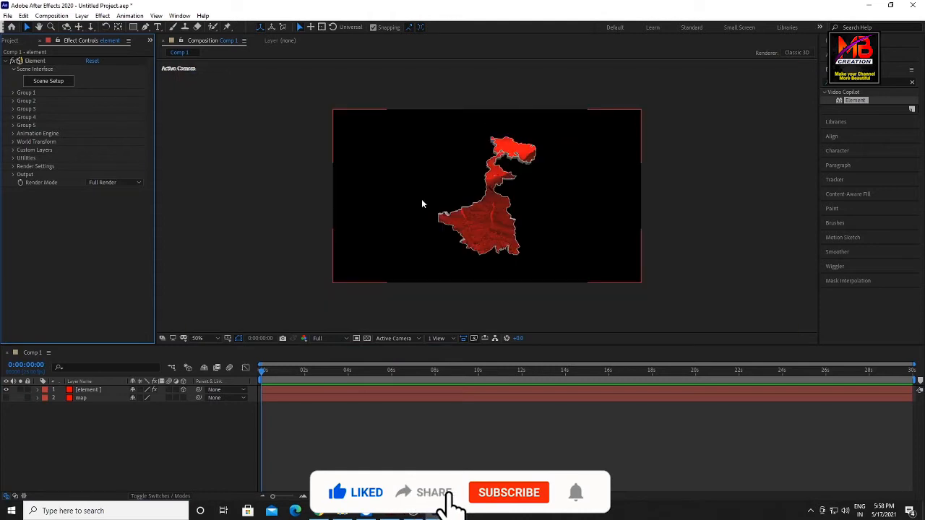
left_click(13, 94)
left_click(22, 109)
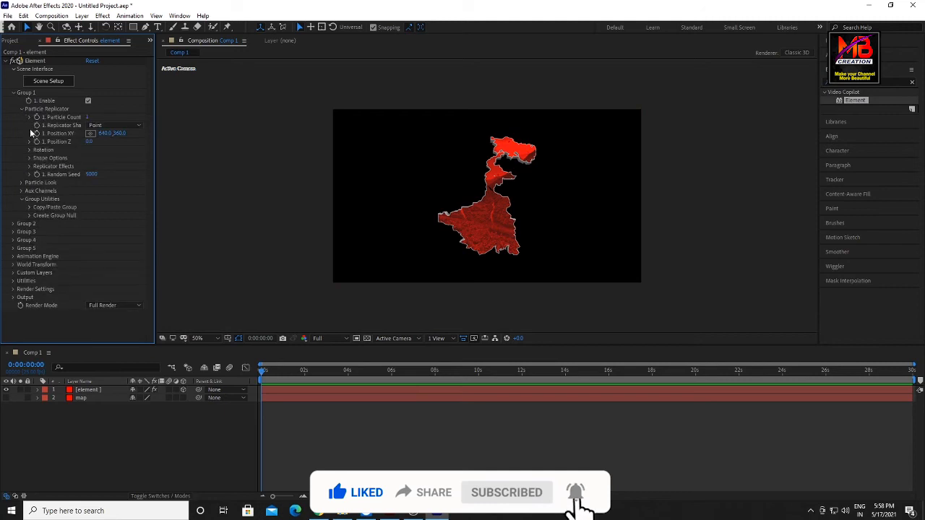
left_click(30, 150)
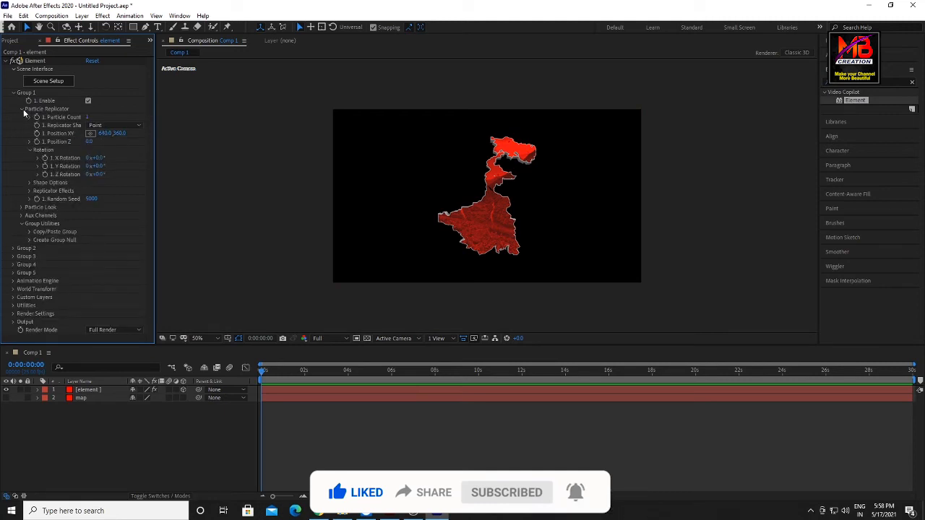
left_click(21, 208)
mouse_move(93, 214)
left_mouse_down()
mouse_move(115, 215)
mouse_move(91, 215)
mouse_move(100, 217)
left_mouse_up()
left_click_drag(120, 134, 87, 138)
left_click(263, 373)
left_click(38, 391)
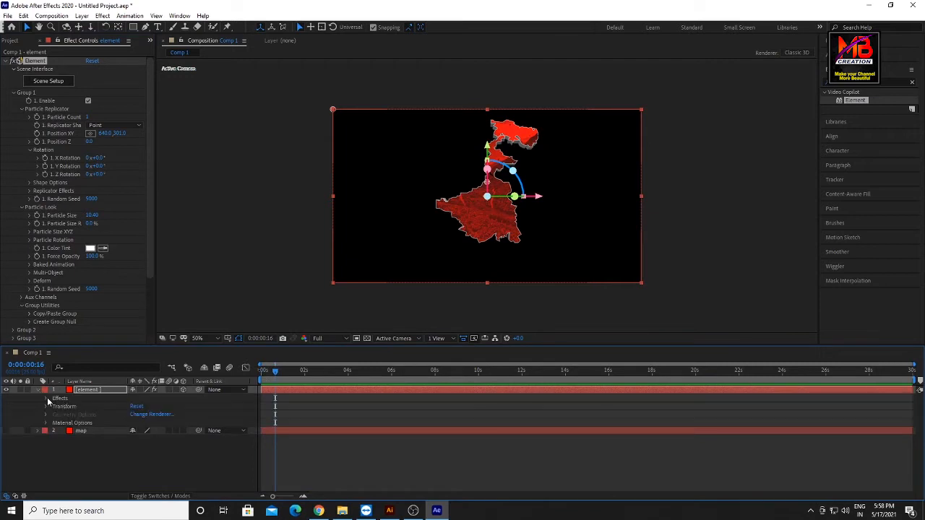
left_click(47, 399)
left_click(47, 415)
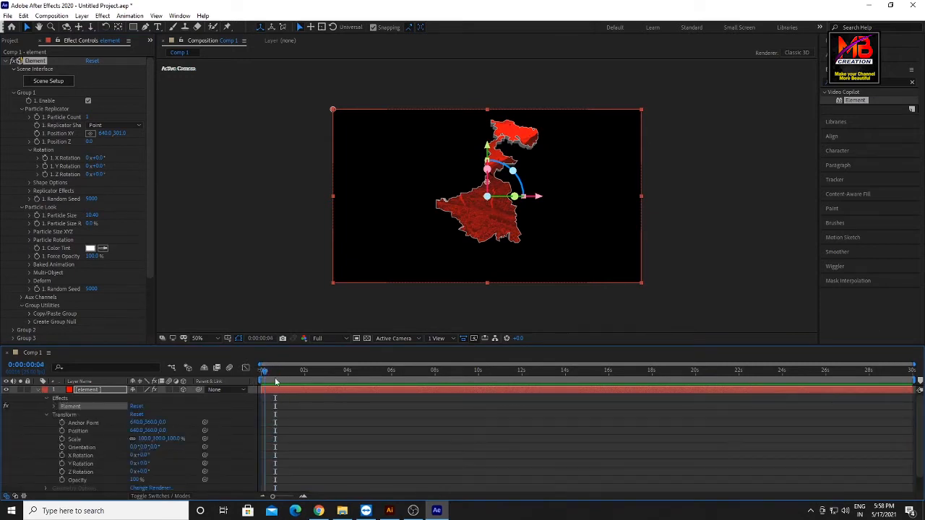
left_click_drag(146, 440, 174, 439)
key("ctrl+z")
left_click(47, 399)
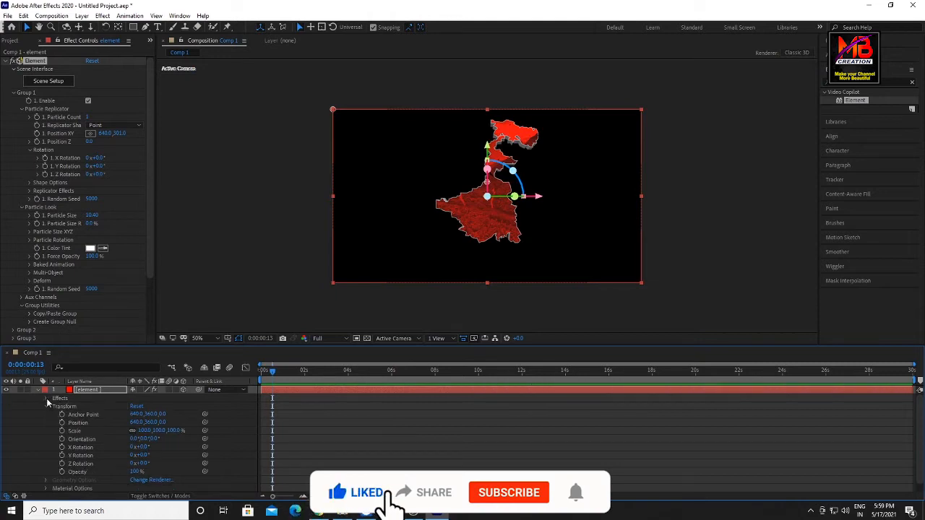
left_click(45, 407)
left_click(47, 422)
left_click(46, 406)
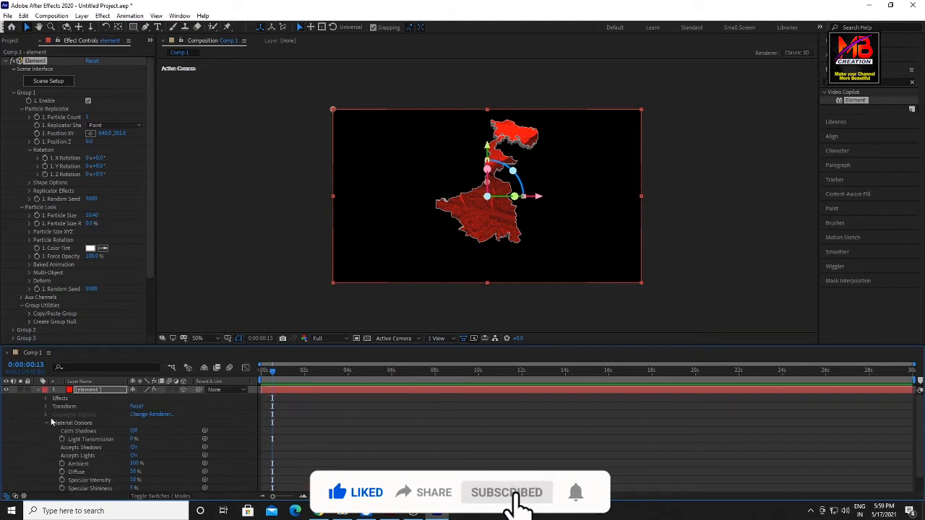
Make the element layer 2D and expand Group 1's Particle Replicator and Particle Look properties in the timeline
left_click(183, 390)
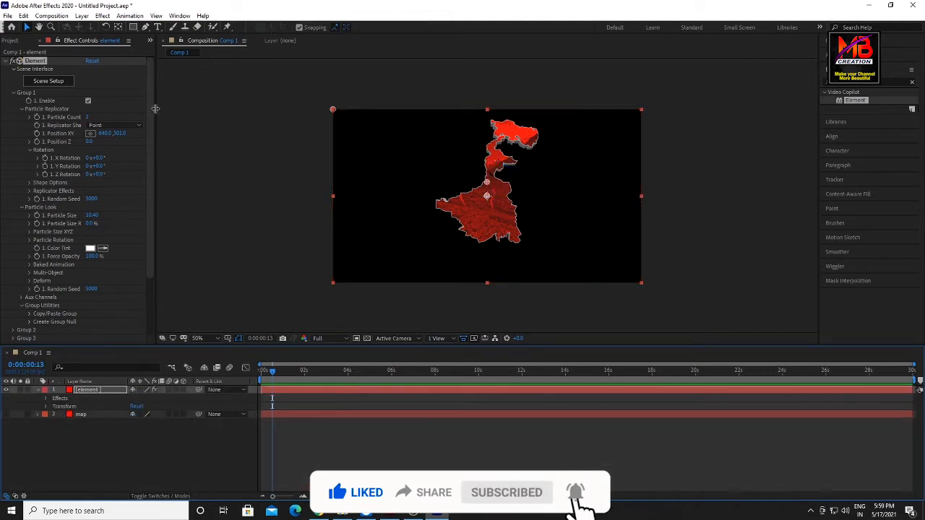
left_click_drag(150, 118, 148, 159)
left_click(45, 398)
left_click(54, 406)
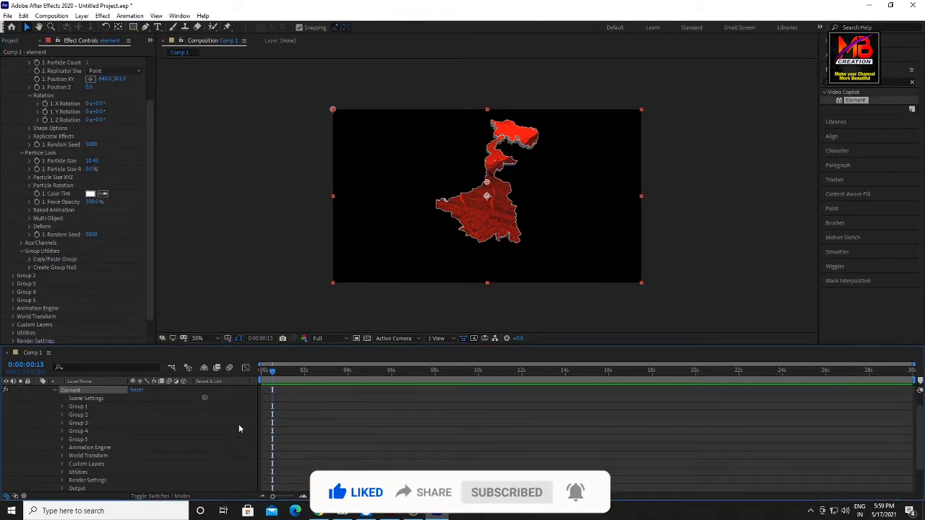
left_click(62, 407)
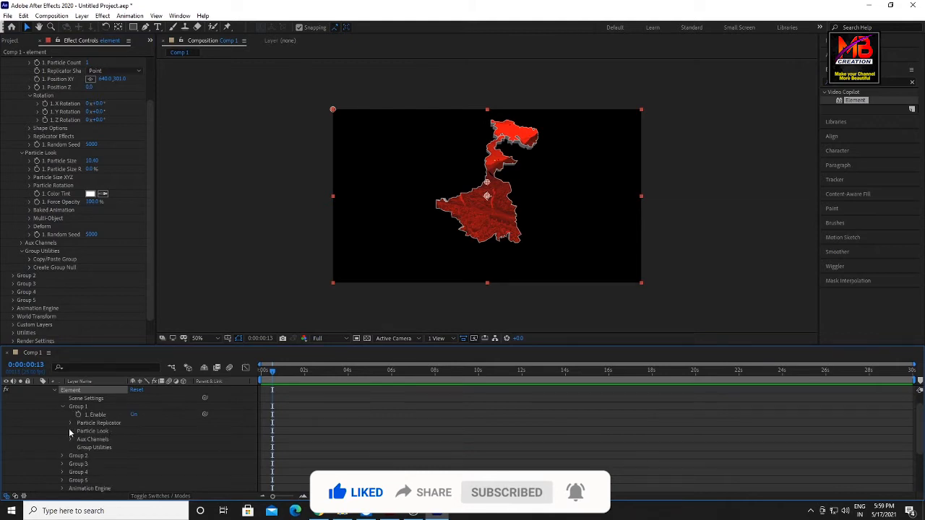
left_click(71, 431)
left_click(71, 398)
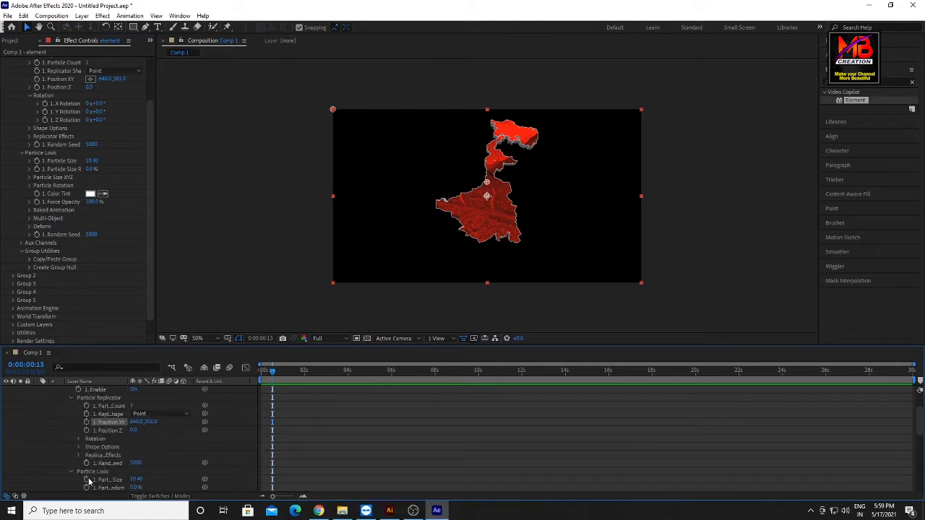
Keyframe Group 1's Particle Size from 159.70 at the start to 8.90 at frame 13
scroll(88, 482, "down", 2)
left_click_drag(134, 455, 126, 453)
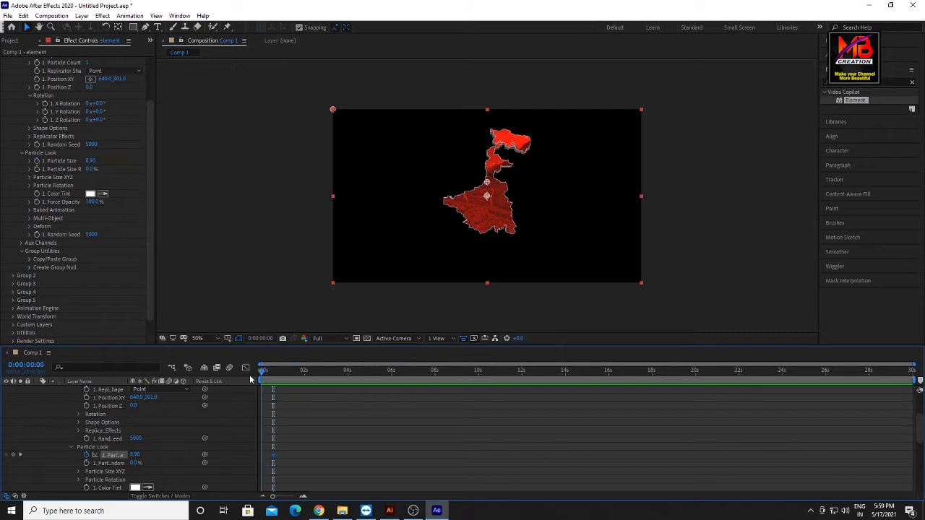
left_click_drag(133, 454, 257, 370)
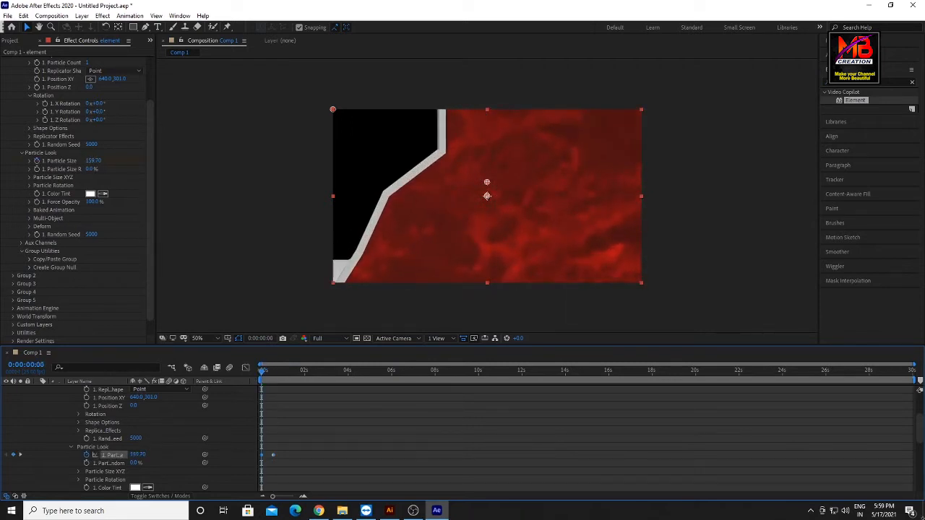
Preview the size animation and move its second keyframe to about frame 22
key("space")
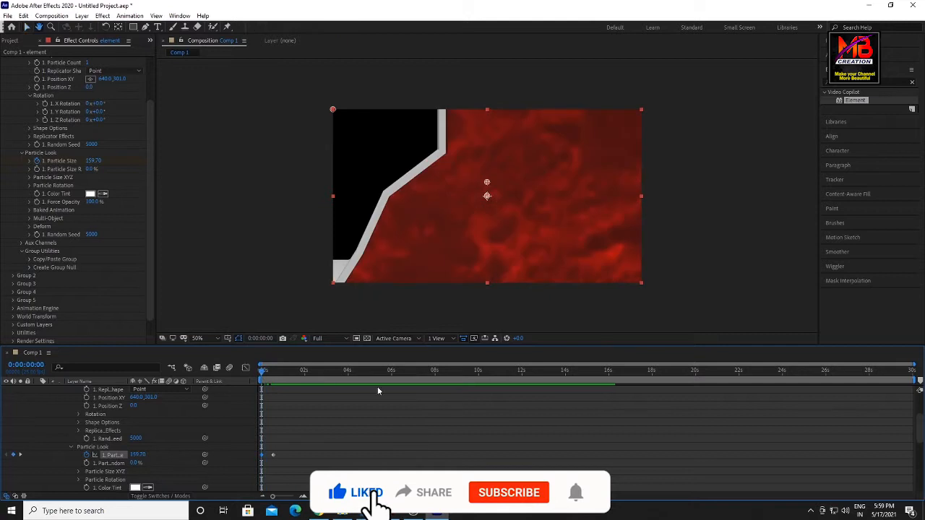
key("space")
left_click_drag(273, 455, 280, 454)
key("space")
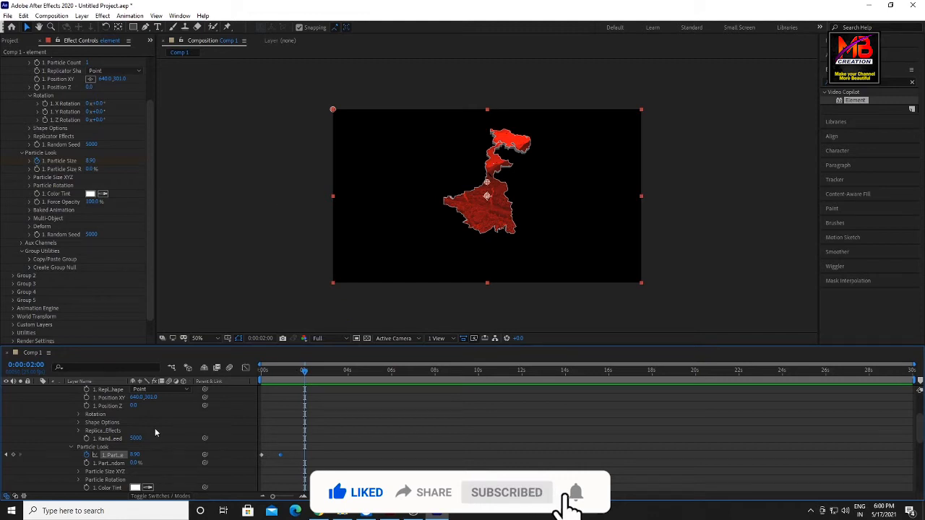
Try rotating the map with Group 1's Y and Z Rotation values and undo the changes
scroll(174, 432, "up", 1)
scroll(168, 432, "down", 1)
left_click(79, 414)
left_click_drag(136, 429, 162, 430)
key("ctrl+z")
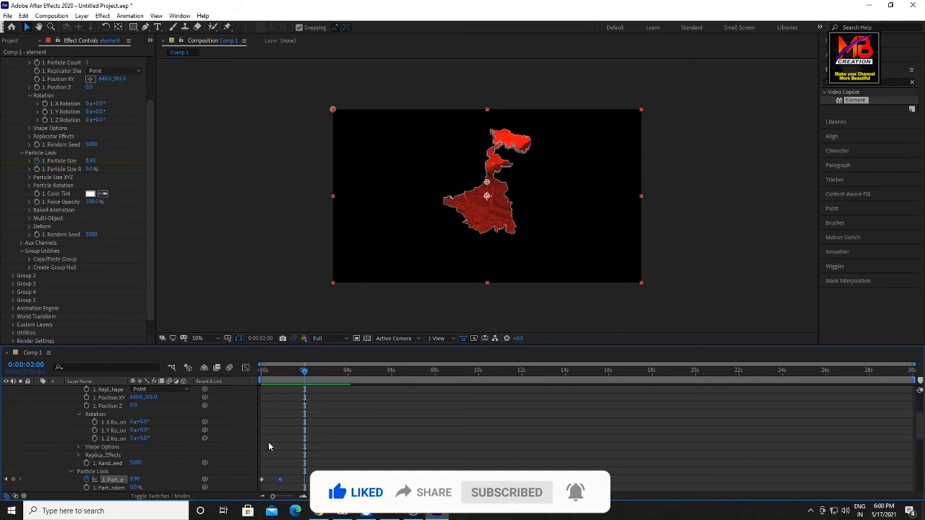
left_click_drag(145, 438, 135, 430)
key("ctrl+z")
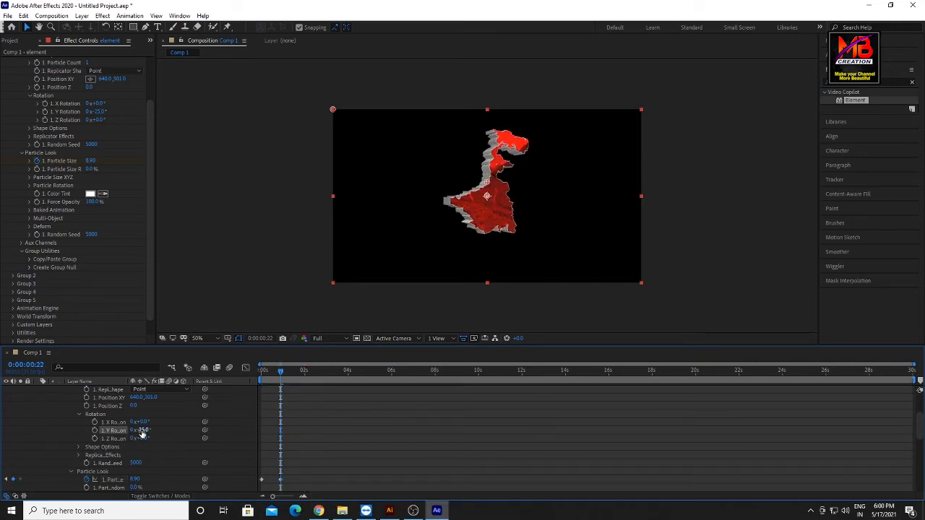
key("ctrl+z")
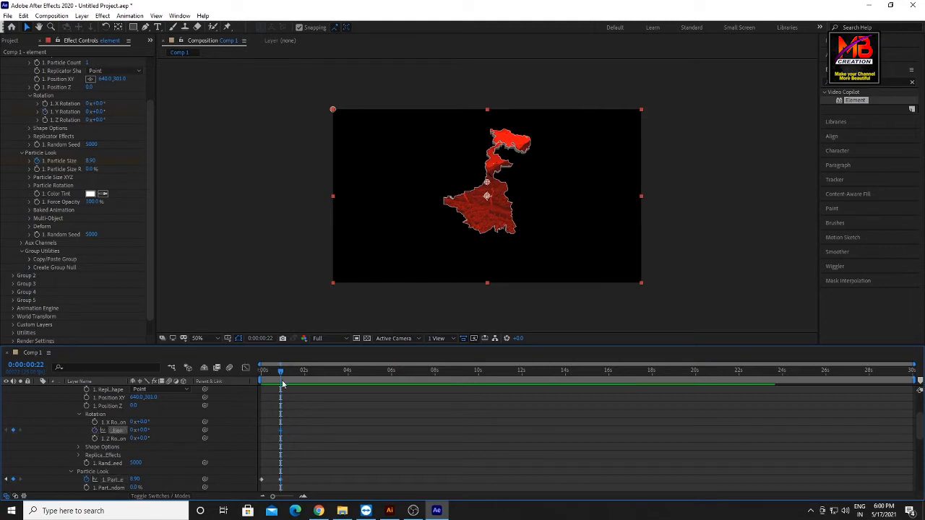
Keyframe Group 1's Y Rotation from 0° at 0:00:00:22 to about 331° at 0:00:02:06 and check the spin
left_click_drag(142, 429, 250, 441)
left_click_drag(334, 454, 329, 456)
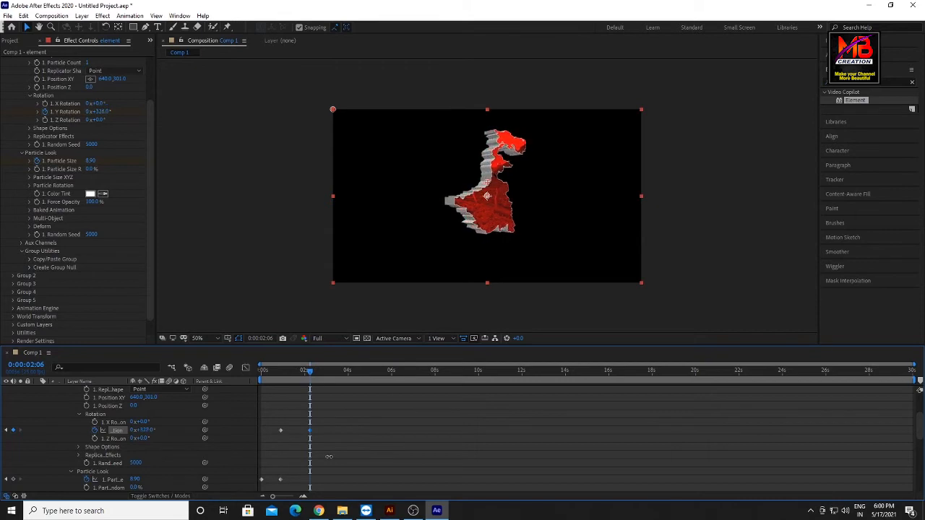
left_click(311, 372)
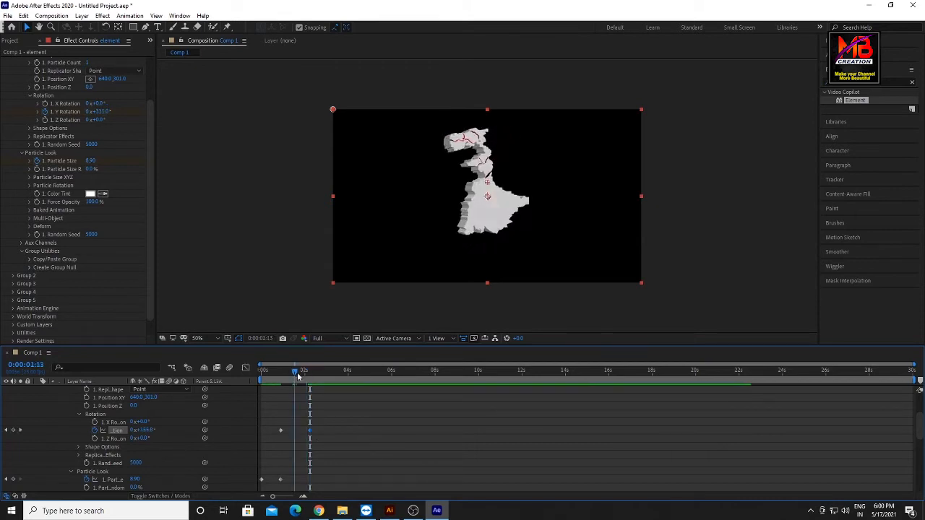
left_click(20, 431)
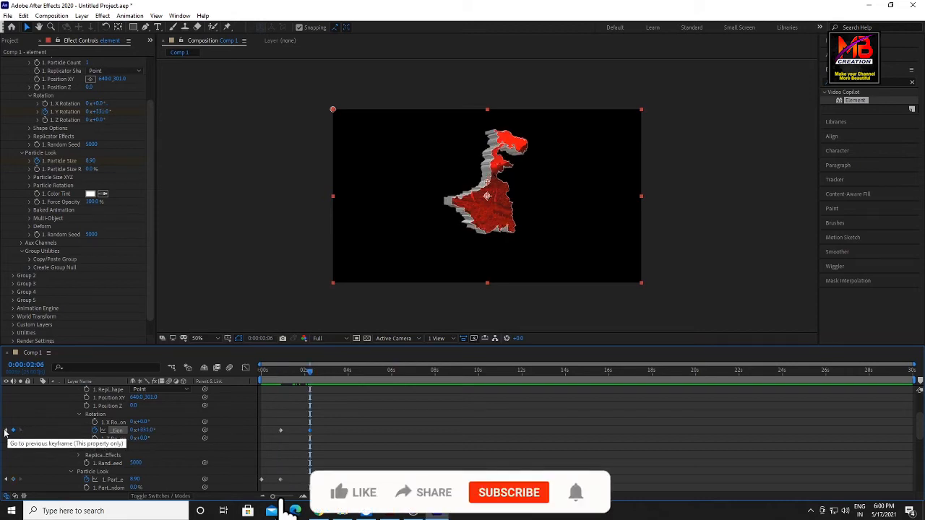
Keyframe Group 1's Position XY at 0:00:00:22 and set it to 256.0, 301.0 at 0:00:02:06, previewing the slide
left_click(5, 431)
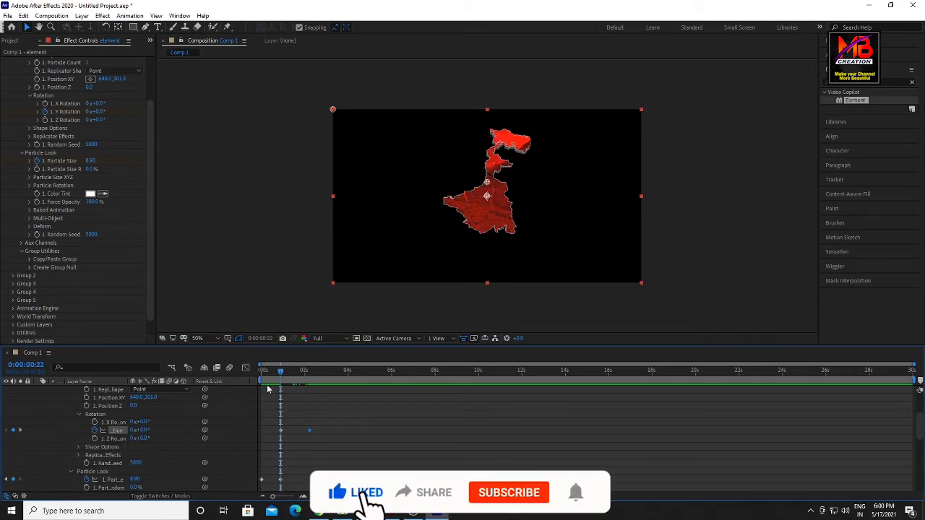
scroll(159, 413, "up", 3)
left_click(87, 422)
left_click(21, 455)
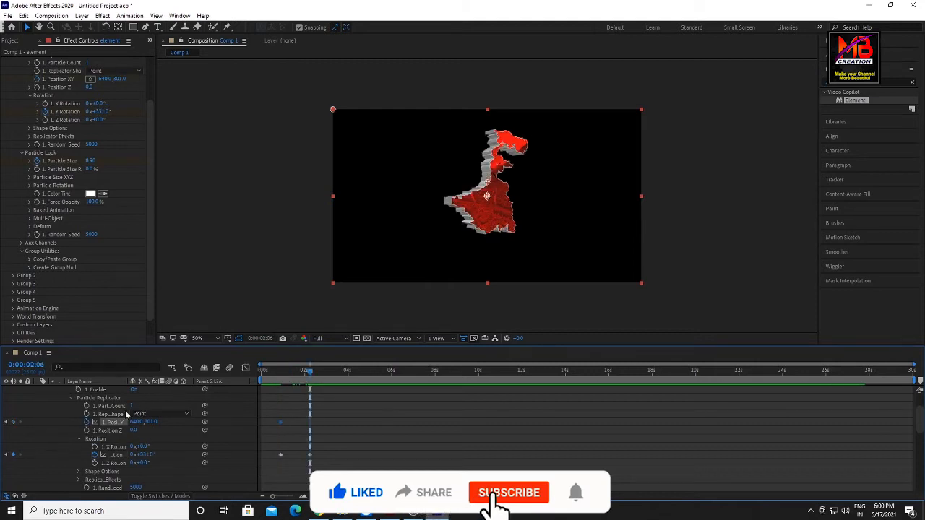
left_click_drag(140, 423, 67, 430)
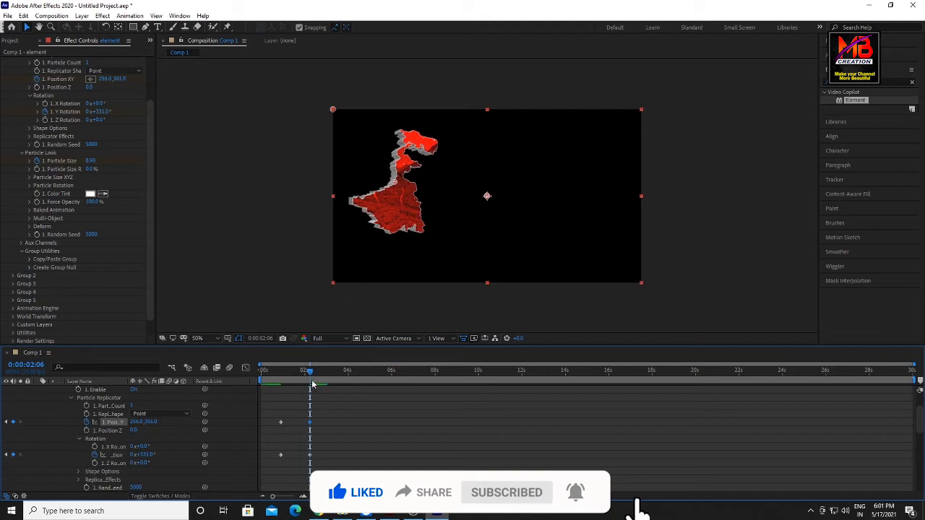
key("space")
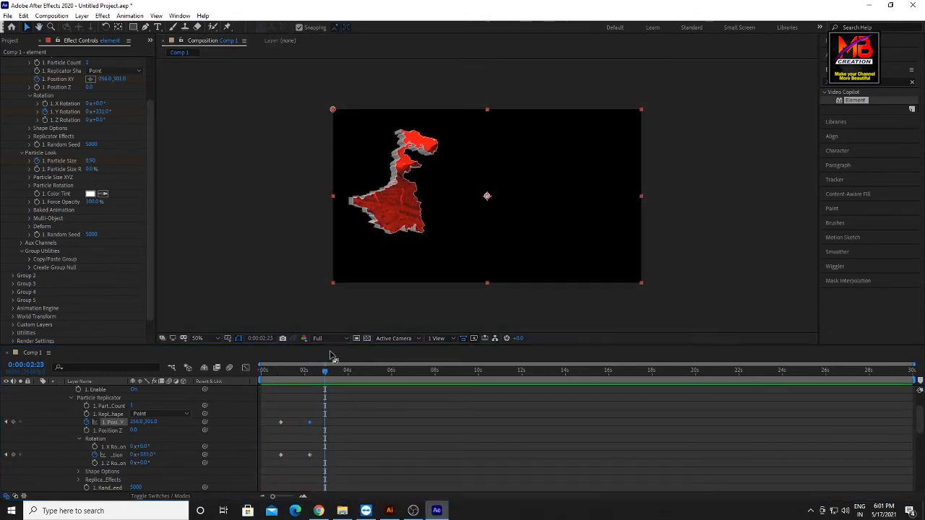
Enlarge the timeline and move the position, rotation and second size keyframes earlier, to about frame 11 and 0:00:01:06, checking the playback
left_click_drag(340, 346, 340, 249)
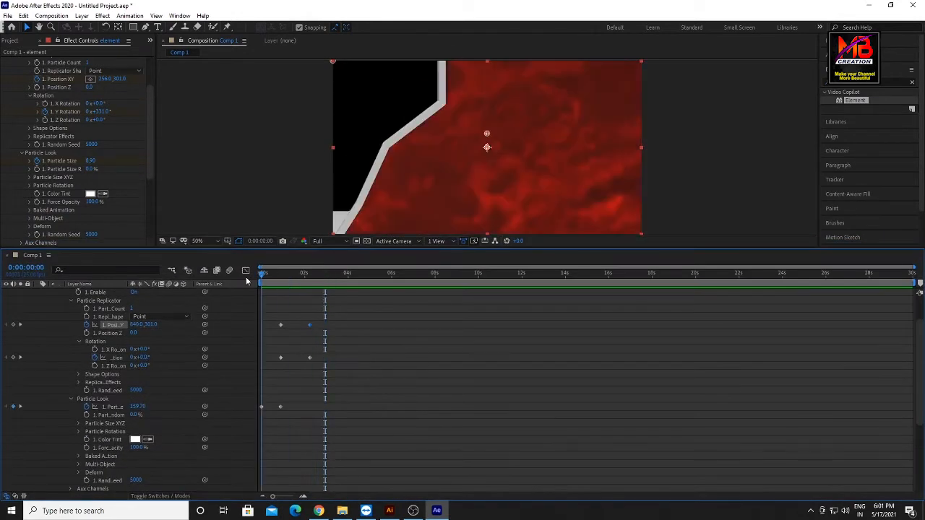
left_click_drag(319, 305, 271, 406)
key("space")
left_click_drag(330, 319, 295, 361)
left_click_drag(300, 358, 291, 359)
key("space")
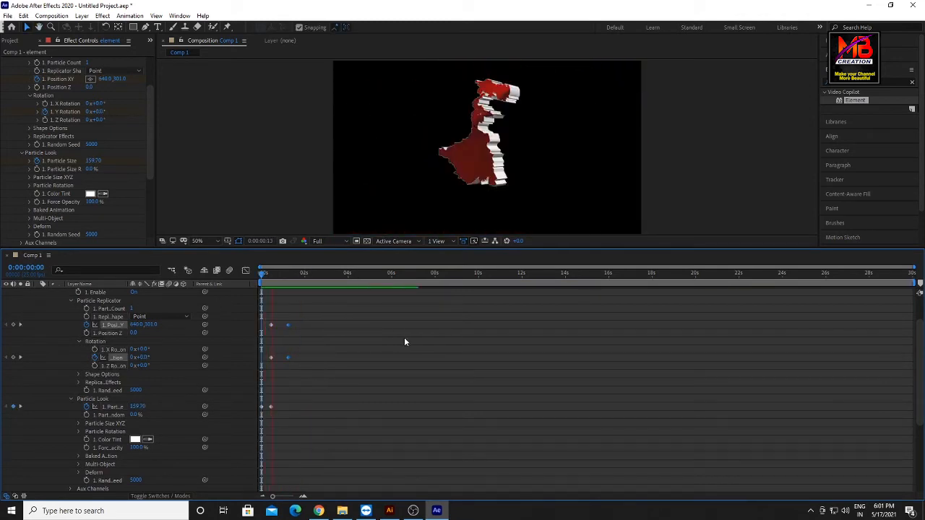
Show the position and rotation curves in the Graph Editor and adjust the last Y Rotation keyframe to about 301° at 0:00:01:06
left_click_drag(331, 305, 249, 377)
left_click(245, 271)
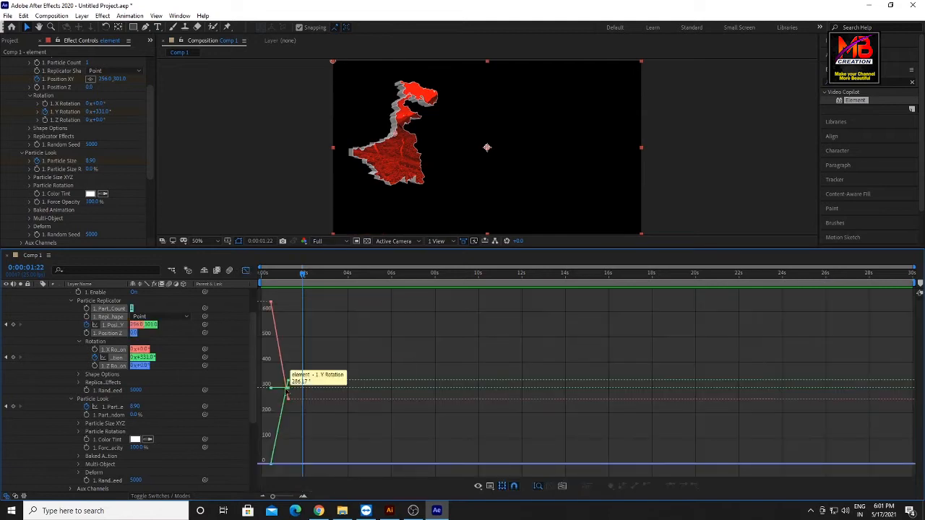
left_click(287, 382)
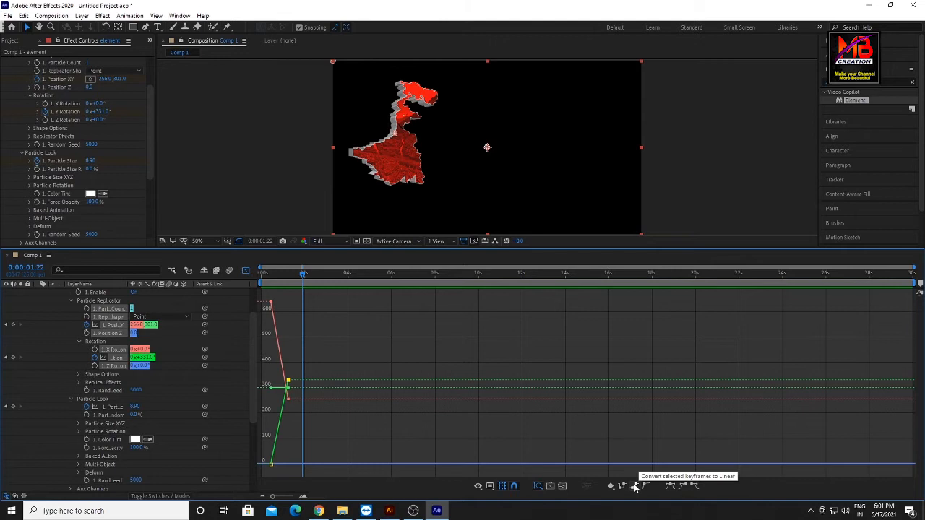
left_click_drag(287, 381, 302, 384)
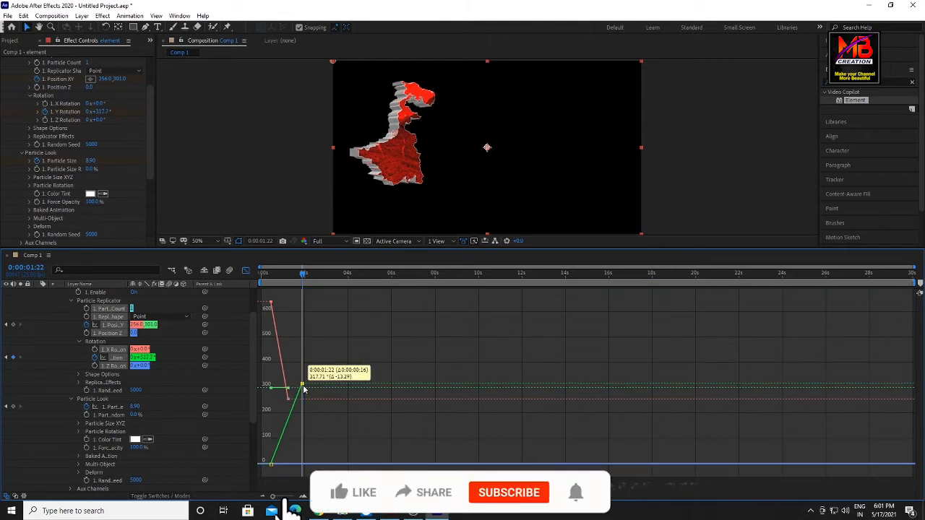
left_click_drag(245, 281, 257, 281)
key("space")
left_click(304, 280)
left_click_drag(302, 384, 288, 387)
Preview the map's combined size, rotation and position animation from the start
left_click_drag(286, 278, 201, 291)
key("space")
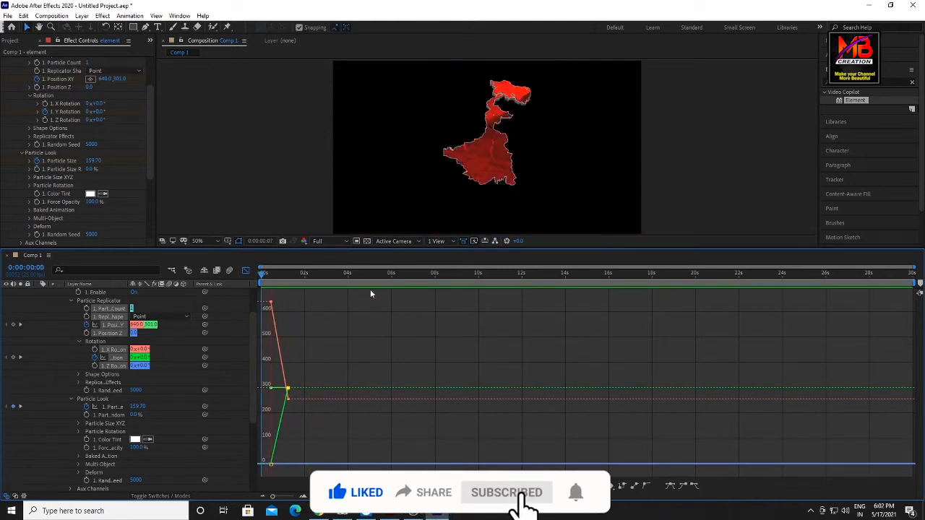
key("space")
key("space")
left_click_drag(303, 278, 273, 287)
key("space")
key("space")
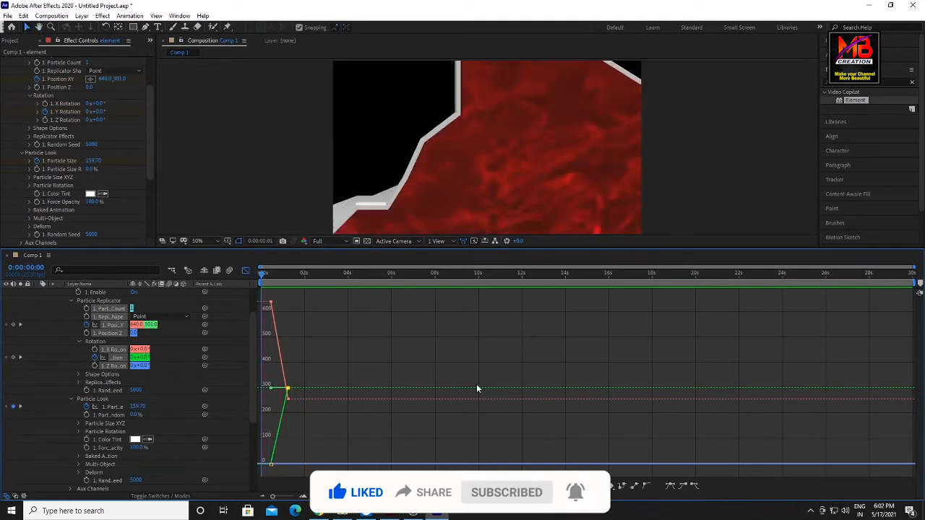
left_click(275, 276)
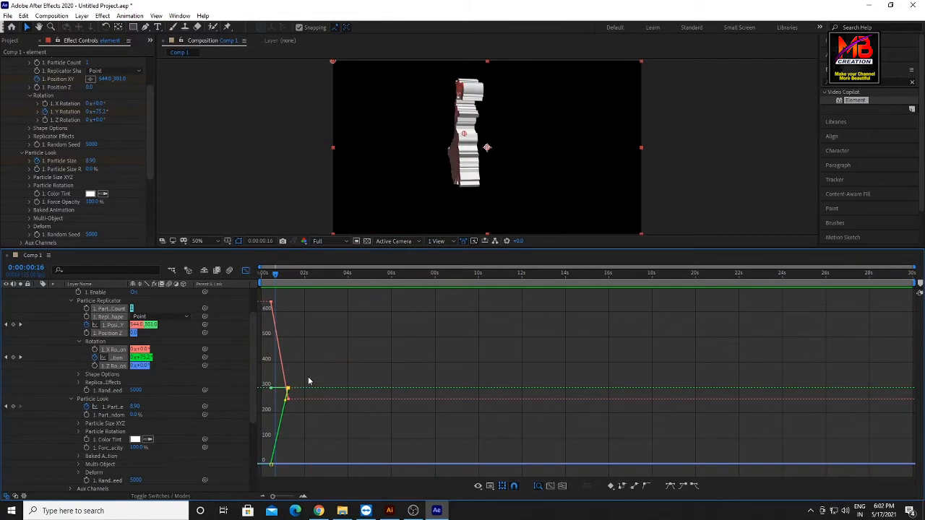
Fit the selected Position XY keyframes in the graph and apply Easy Ease In to them
left_click_drag(330, 425, 261, 363)
left_click(288, 390)
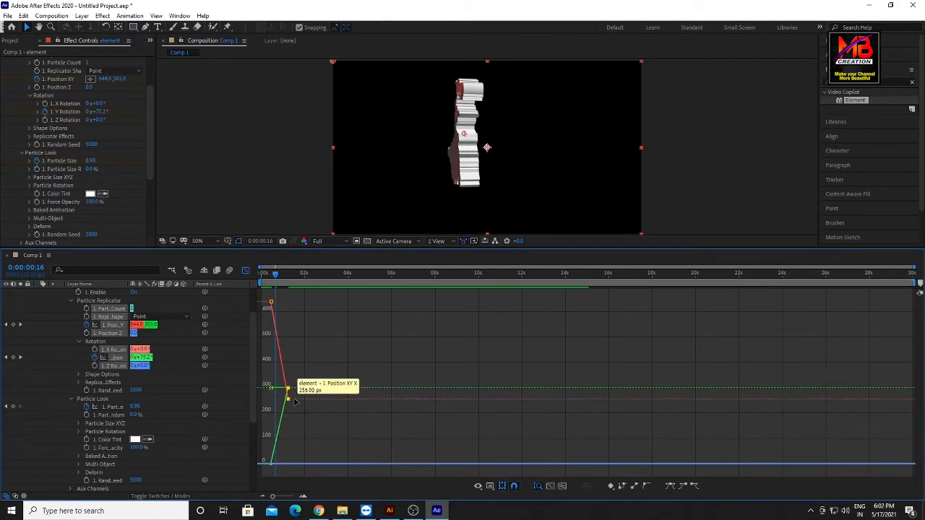
left_click(549, 487)
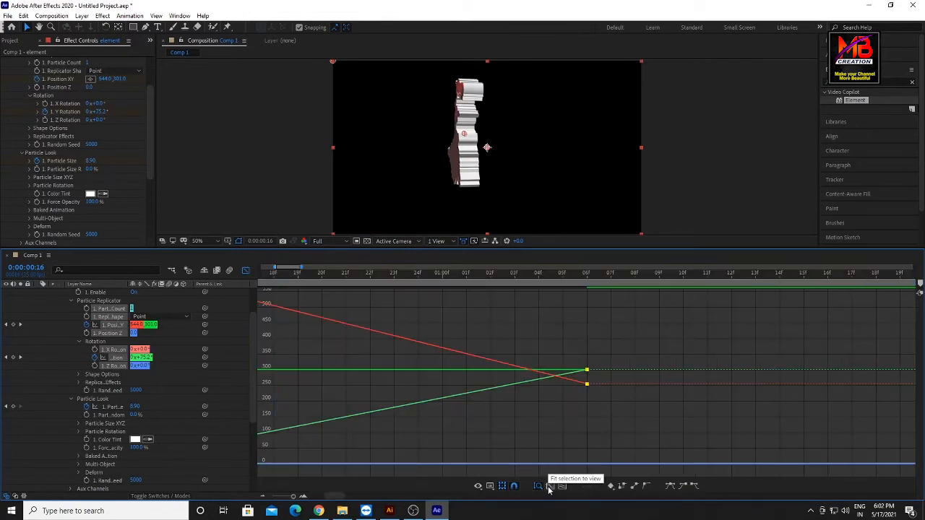
left_click(561, 487)
left_click(550, 486)
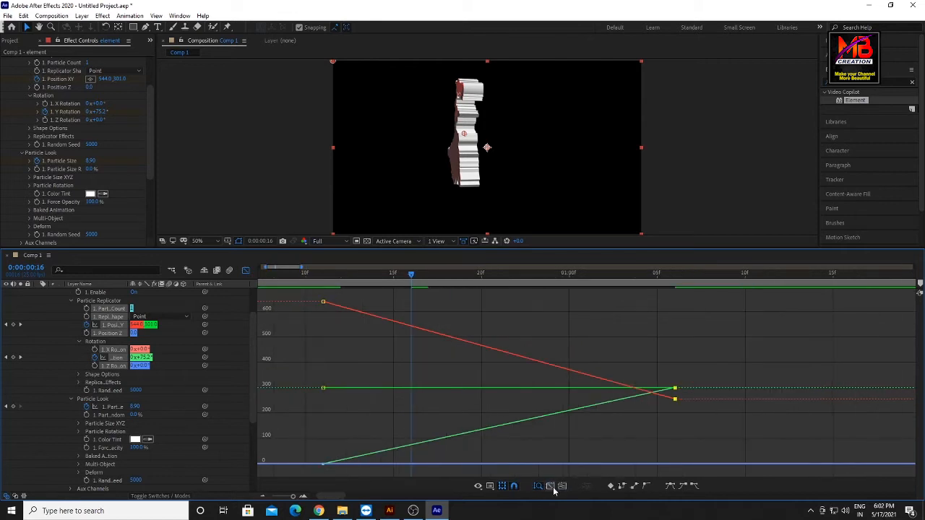
left_click(682, 487)
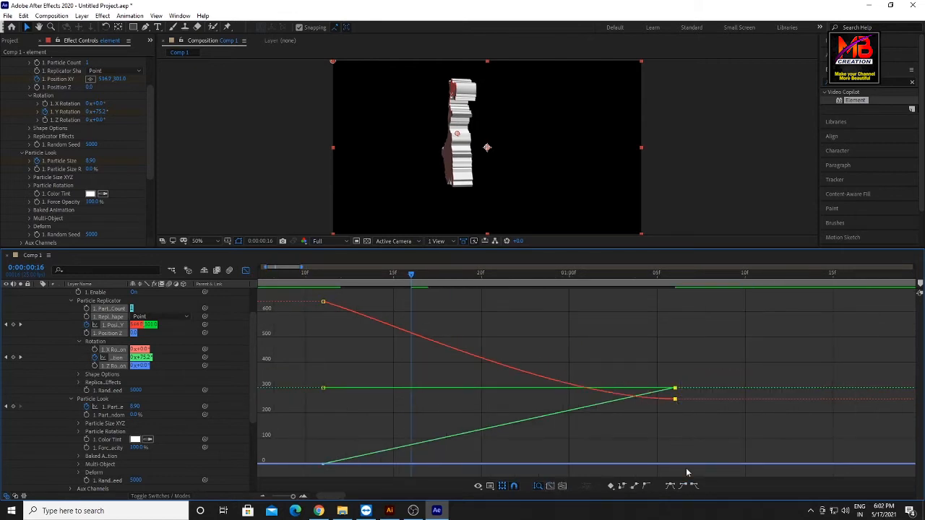
Apply Easy Ease In to the Y Rotation keyframes and preview the smoothed animation from the start
left_click(480, 431)
left_click(683, 486)
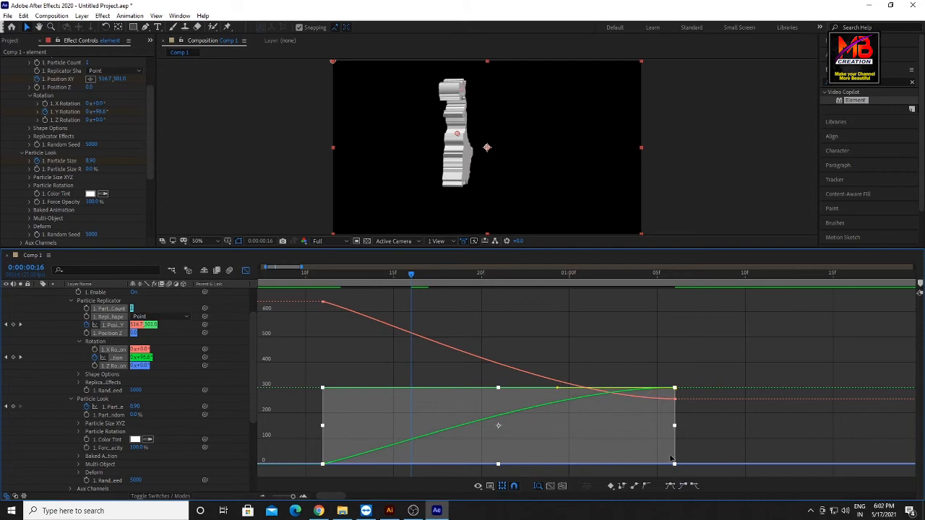
left_click(706, 423)
left_click_drag(408, 274, 193, 305)
key("space")
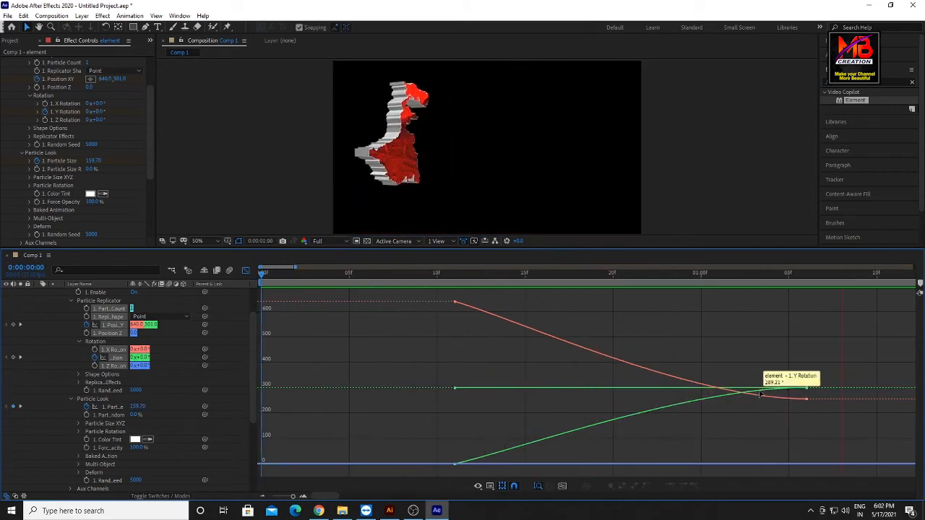
Leave the Graph Editor, show the full 30-second timeline and preview the eased animation
left_click(806, 388)
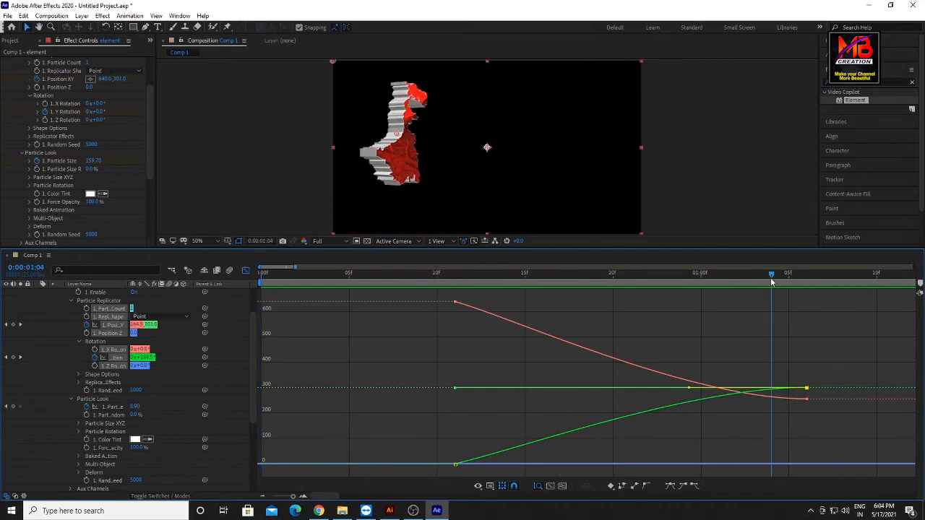
left_click(246, 270)
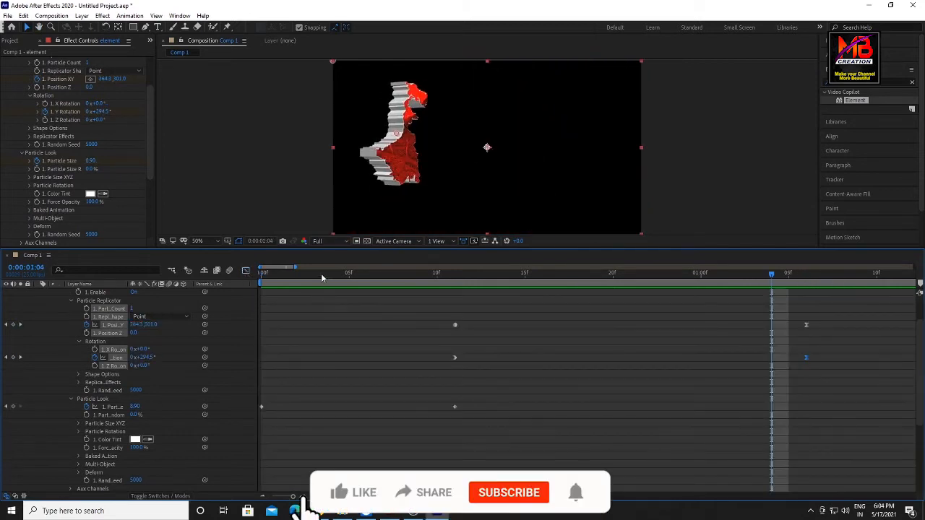
left_click(275, 497)
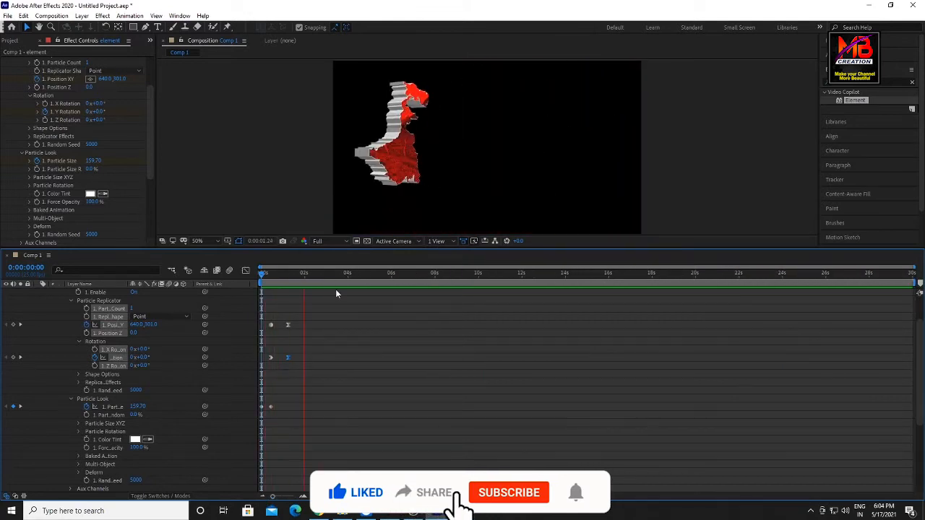
key("space")
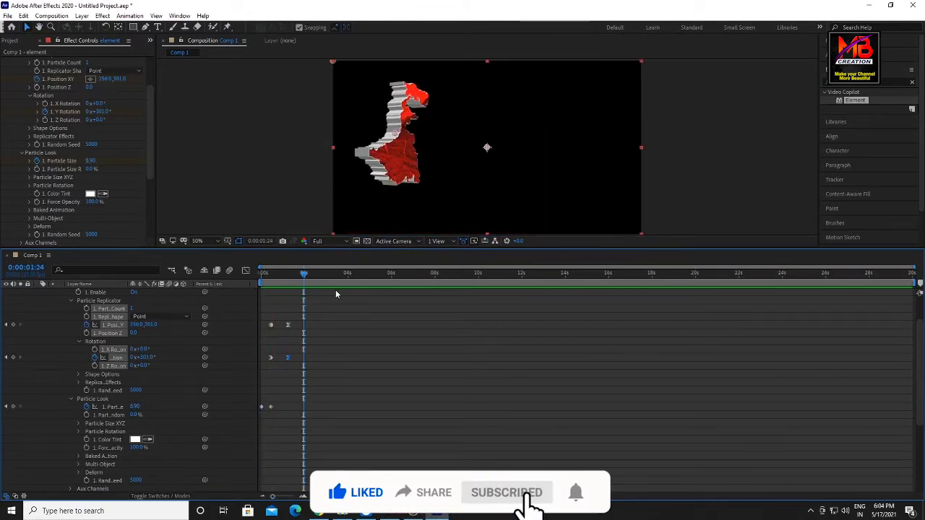
Save the project as "map 3d project" in the E:\3d logo\3D MAP folder
left_click(7, 15)
mouse_move(29, 104)
left_click(173, 104)
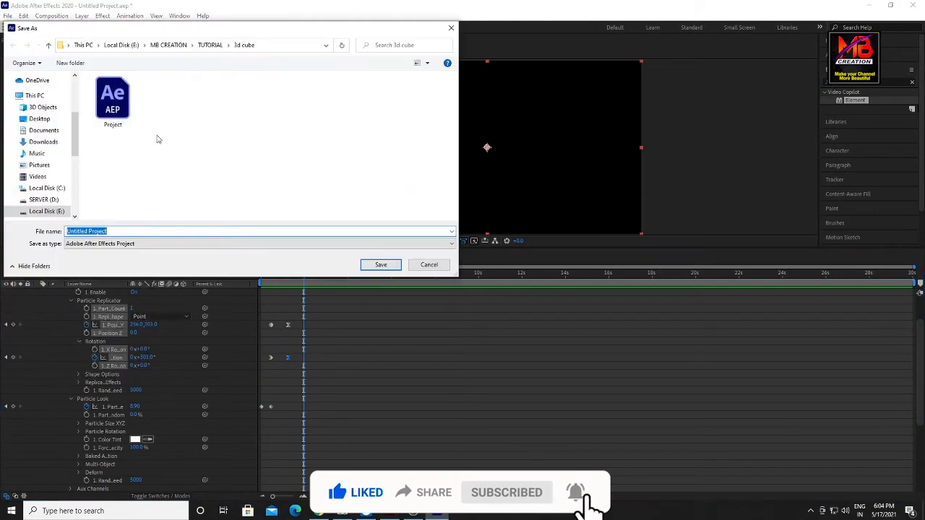
scroll(74, 180, "down", 3)
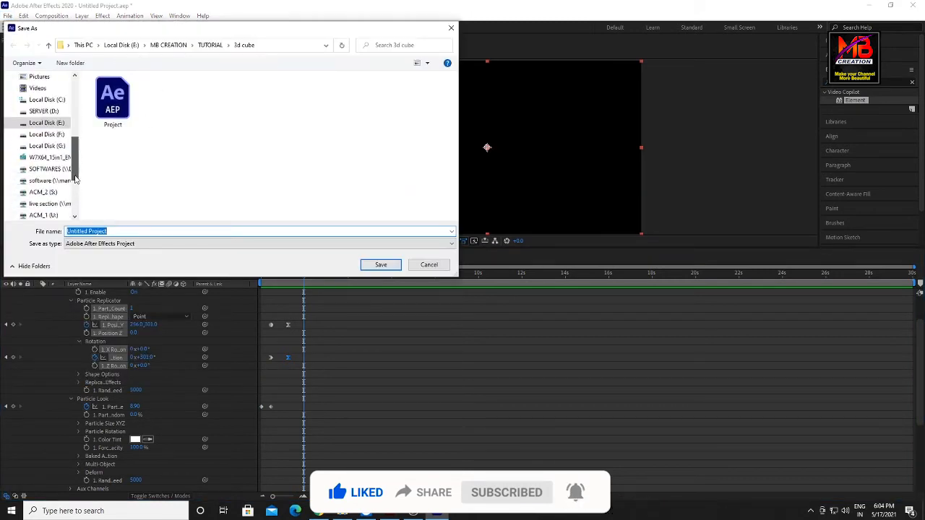
left_click(51, 123)
scroll(51, 144, "up", 3)
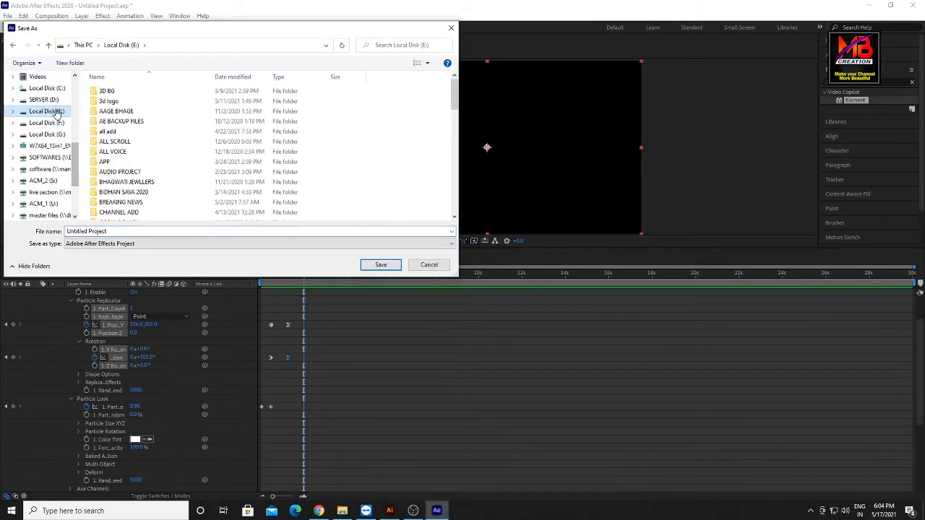
double_click(112, 102)
double_click(109, 91)
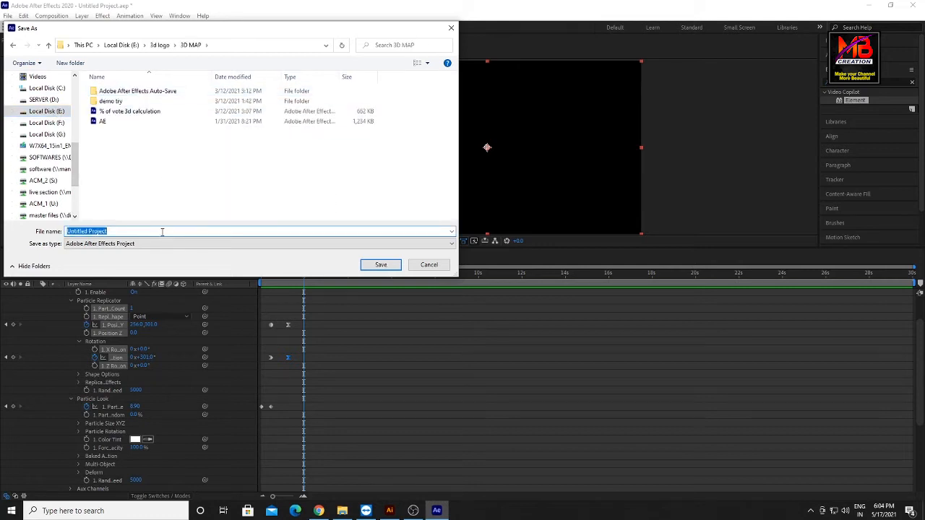
type("map 3")
key("Return")
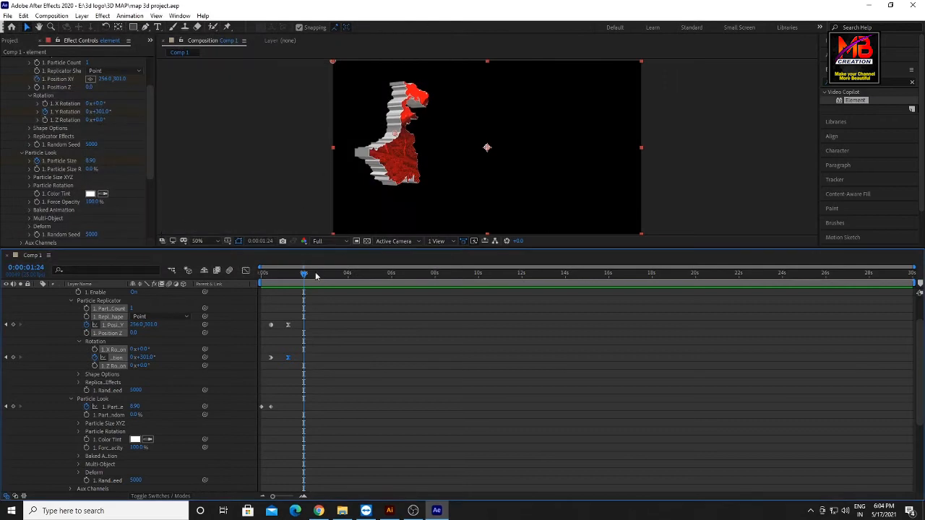
Collapse the element layer's properties in the timeline and preview the map animation
key("space")
key("space")
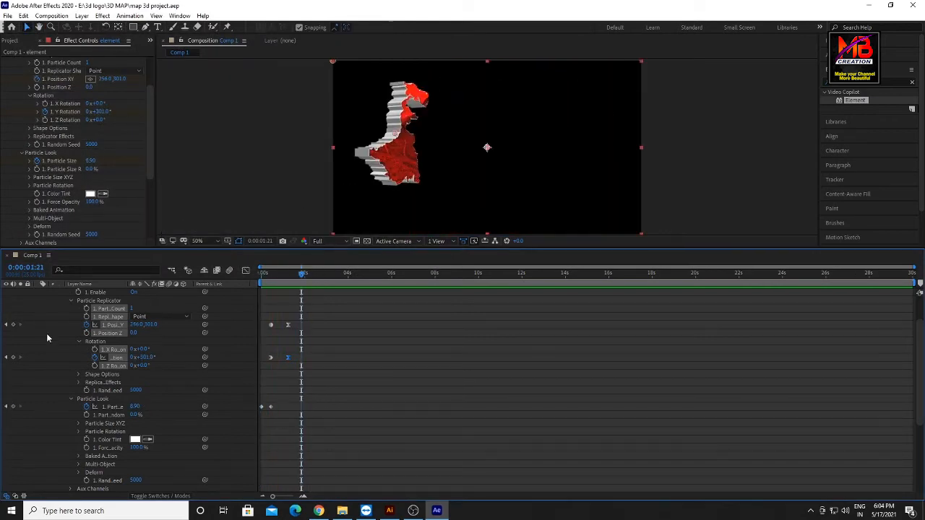
scroll(47, 334, "up", 2)
left_click(53, 310)
left_click(46, 300)
left_click(37, 293)
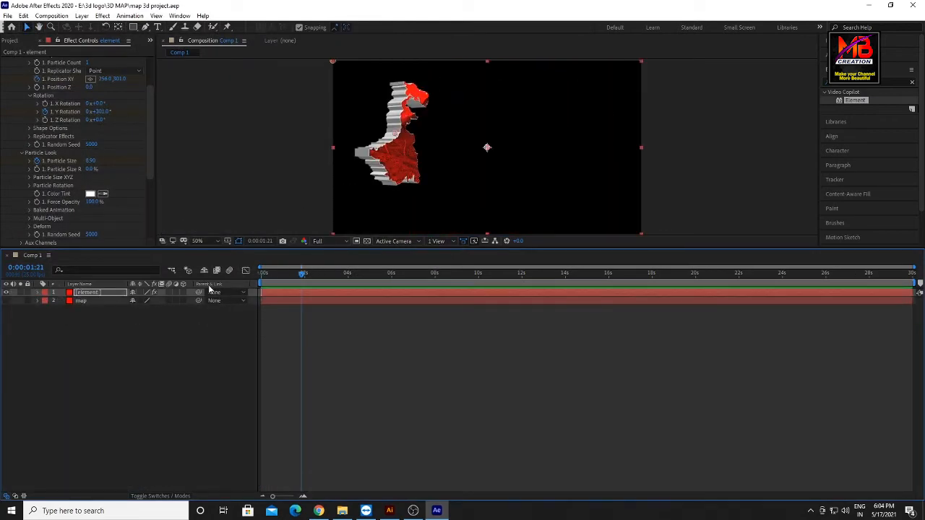
key("space")
key("space")
Add Comp 1 to the render queue and set its output to QuickTime with RGB + Alpha channels
left_click(7, 15)
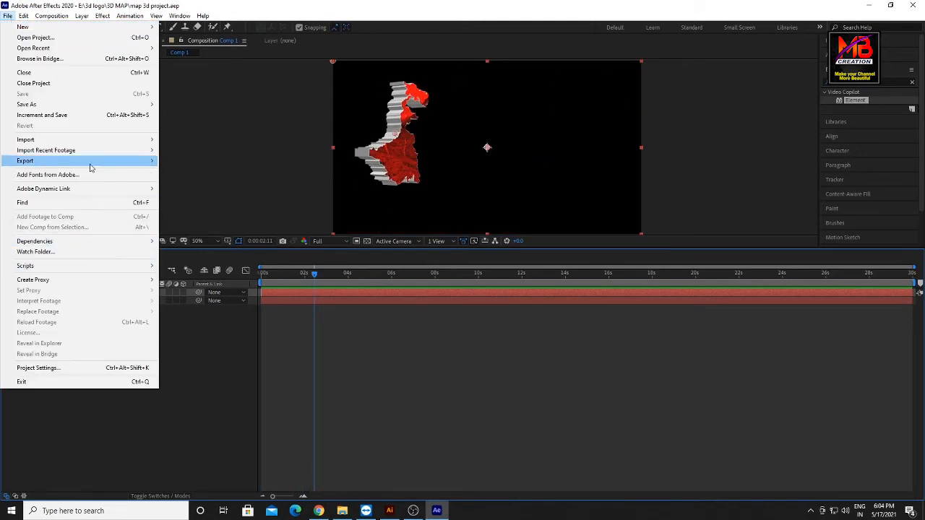
mouse_move(90, 161)
left_click(193, 174)
left_click(78, 323)
left_click(122, 55)
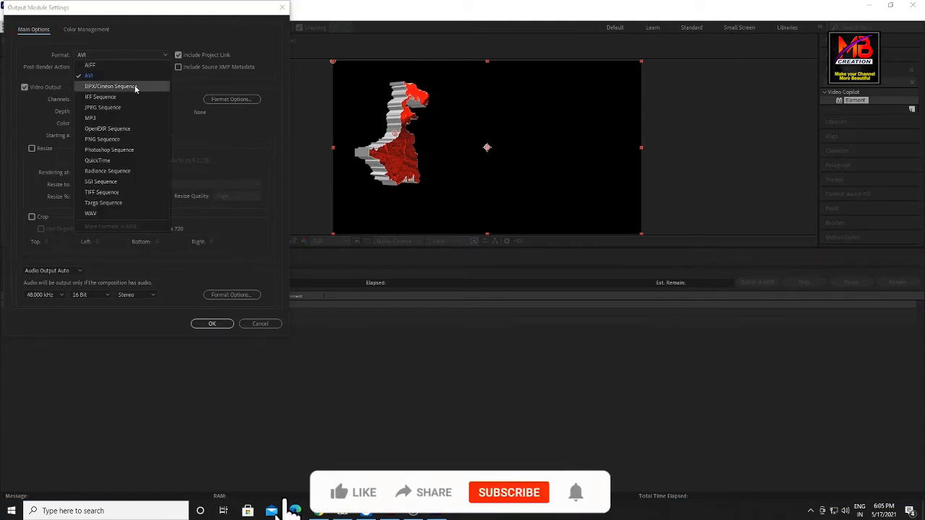
left_click(116, 160)
left_click(117, 99)
left_click(108, 121)
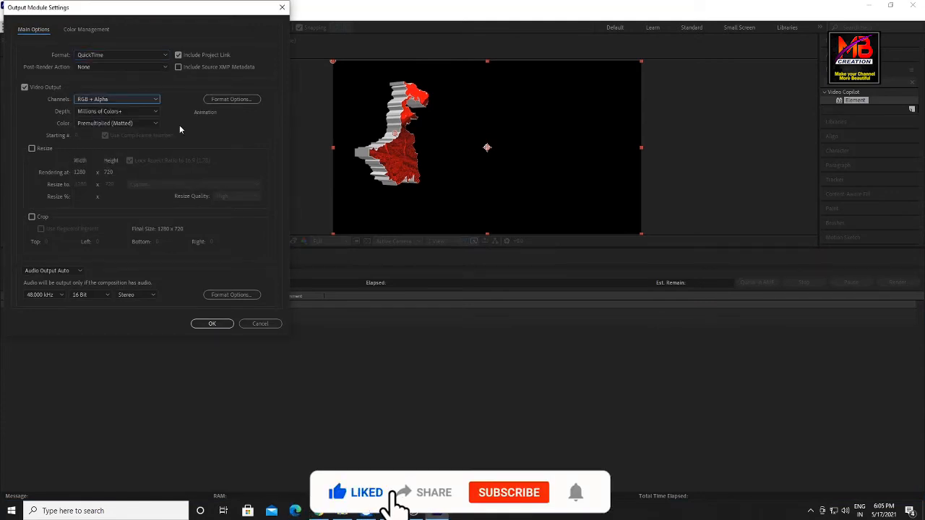
left_click(211, 323)
Set the render's output file to "3d alpha wb map" in the E:\3d logo\3D MAP folder
left_click(239, 319)
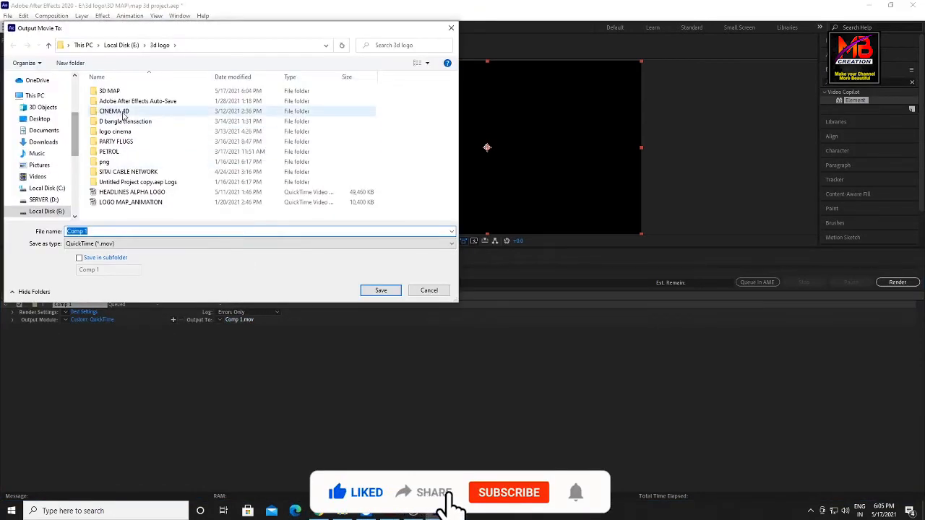
double_click(109, 91)
type("alpha wb map")
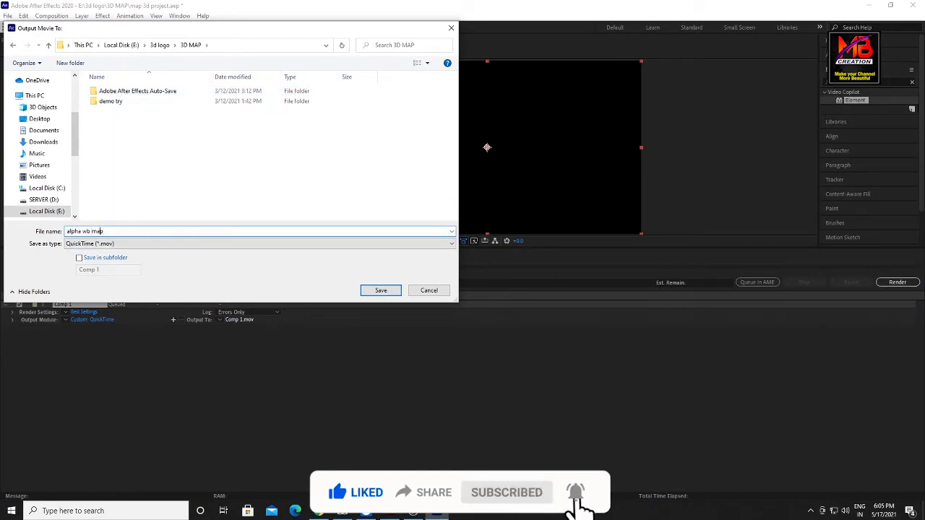
key("Return")
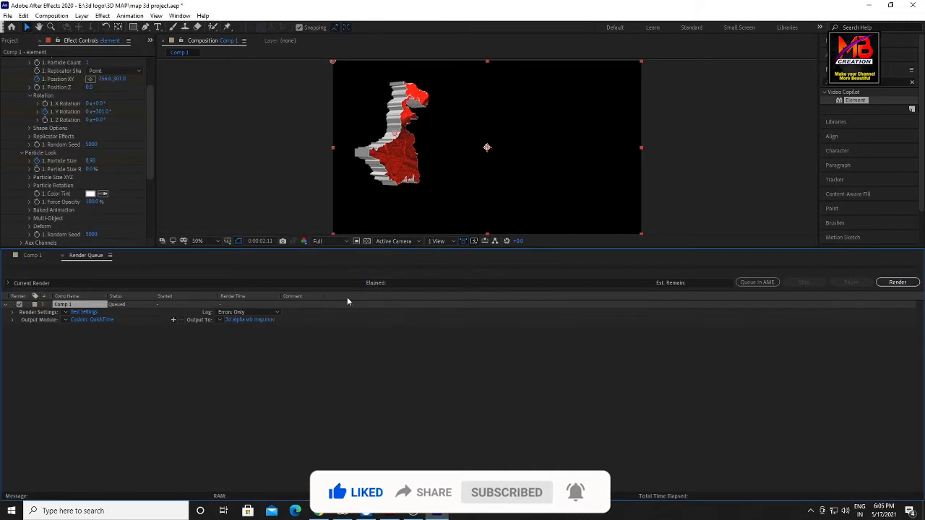
Render the queued Comp 1, and launch Adobe Premiere Pro CC 2017 from the desktop
left_click(897, 283)
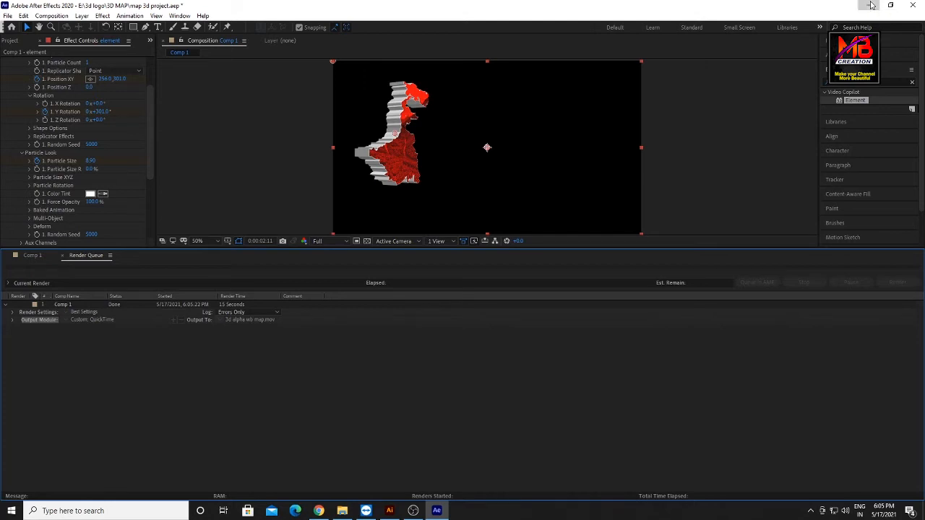
left_click(871, 5)
left_click(864, 6)
double_click(91, 408)
right_click(406, 259)
right_click(341, 7)
right_click(317, 35)
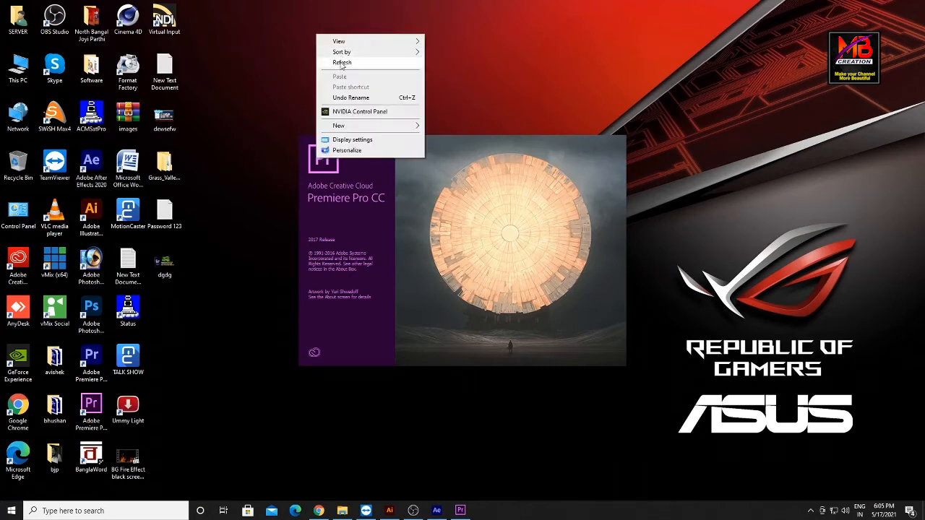
left_click(341, 63)
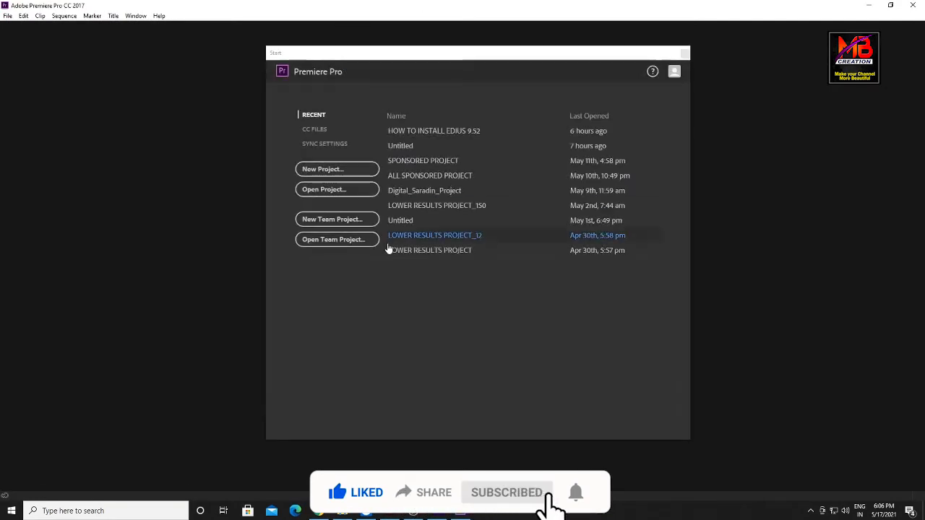
Create a new project in the E:\MB CREATION\FINAL VIDEO folder and add a sequence with the HDV 720p25 preset
left_click(372, 171)
left_click(202, 284)
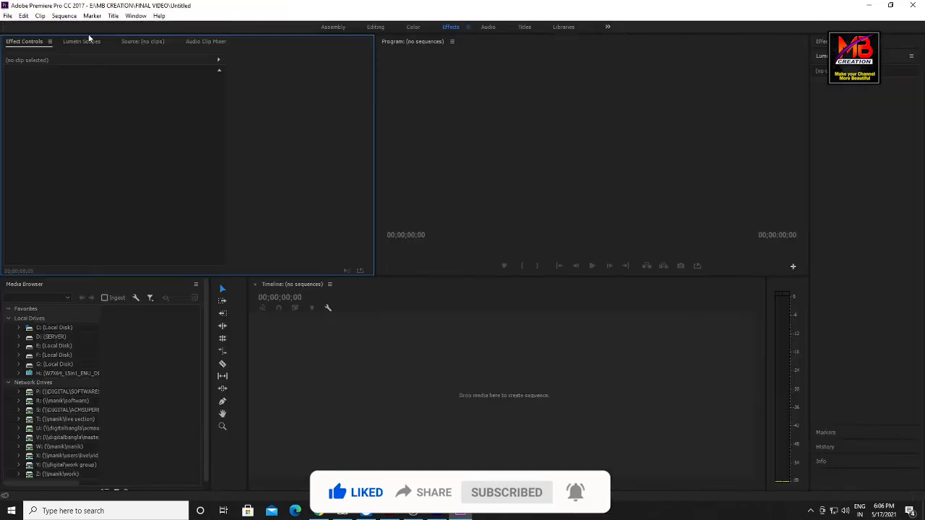
left_click(65, 16)
mouse_move(10, 16)
mouse_move(113, 28)
left_click(203, 48)
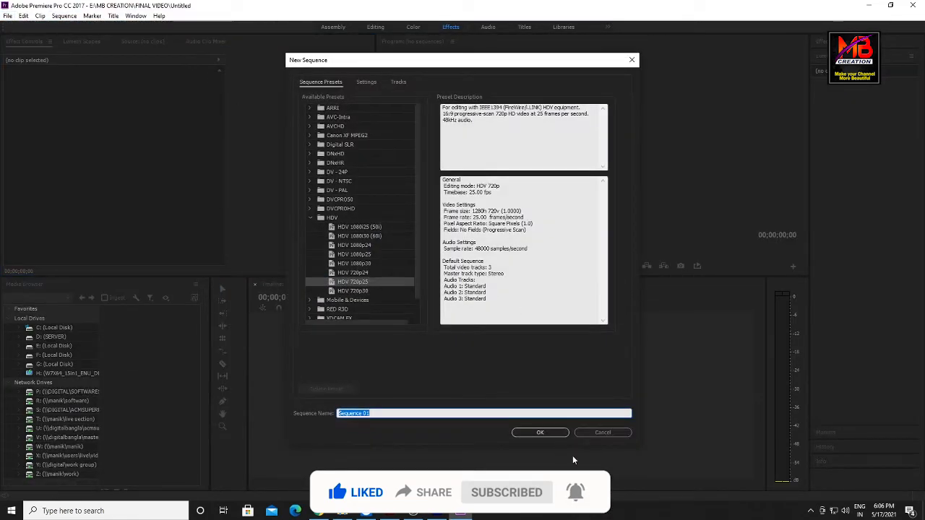
left_click(549, 434)
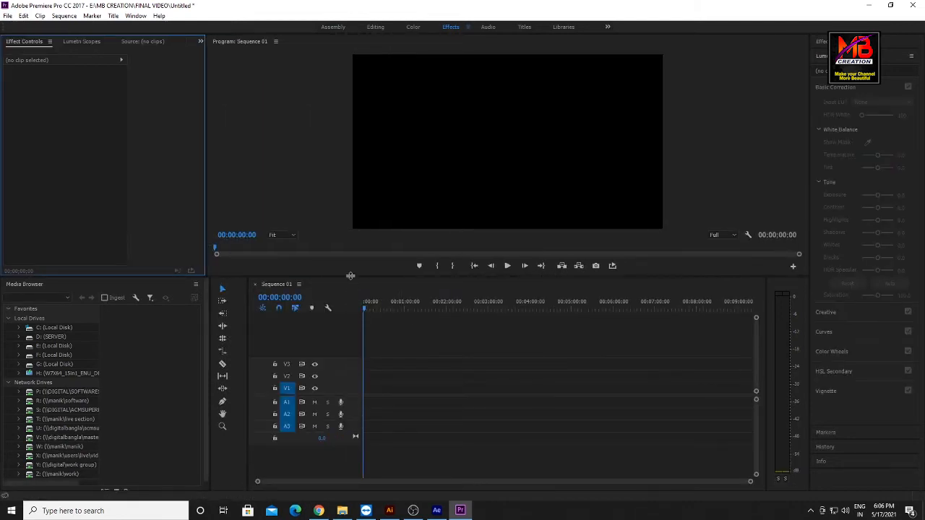
Create a new title with default settings and draw a rectangle covering the whole frame
left_click_drag(350, 276, 351, 297)
left_click_drag(247, 334, 208, 334)
left_click_drag(343, 329, 350, 328)
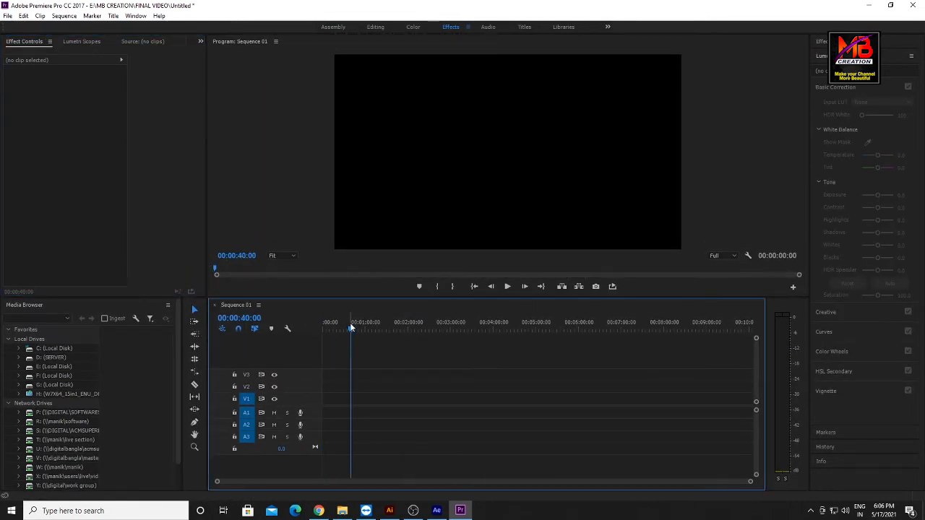
key("ctrl+t")
left_click(479, 297)
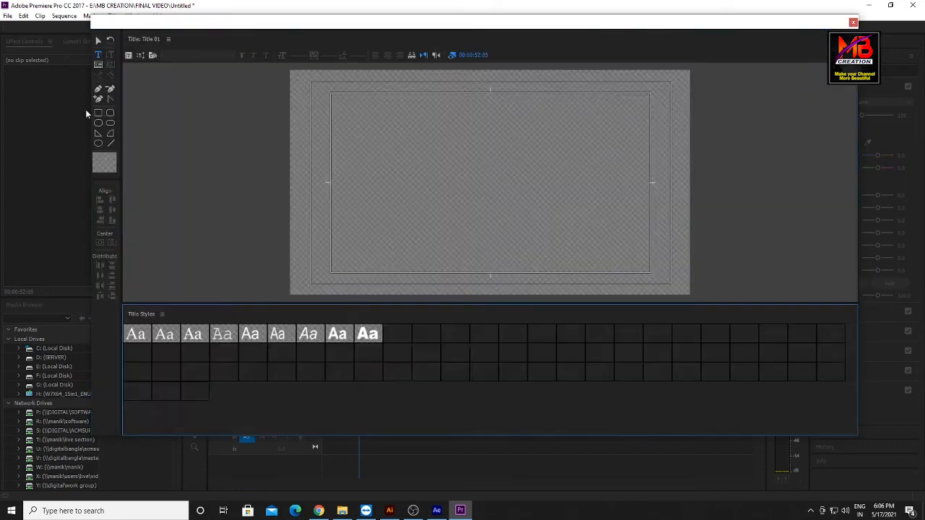
left_click(98, 113)
left_click_drag(156, 66, 564, 295)
Fill the full-frame rectangle with a linear gradient from bright red to dark maroon
left_click(802, 158)
left_click(769, 179)
double_click(778, 175)
left_click(470, 309)
left_click(565, 204)
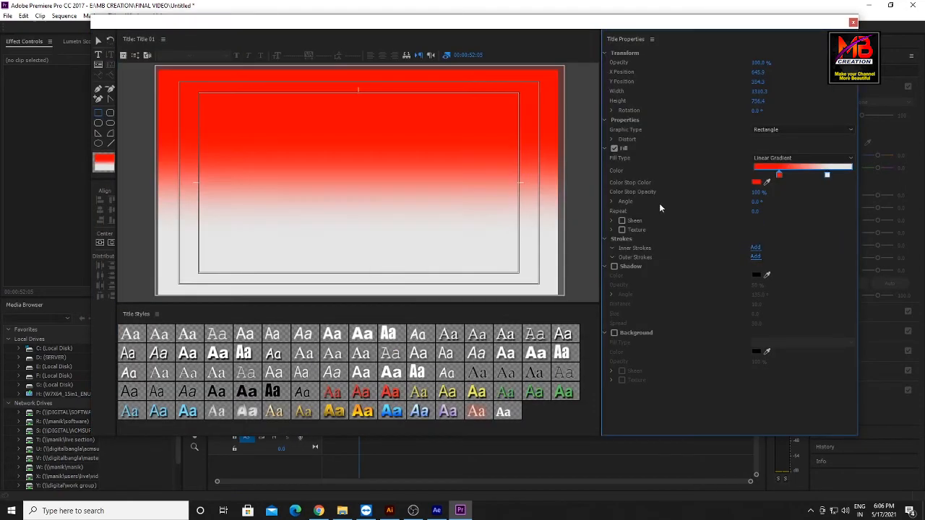
double_click(826, 175)
left_click(586, 207)
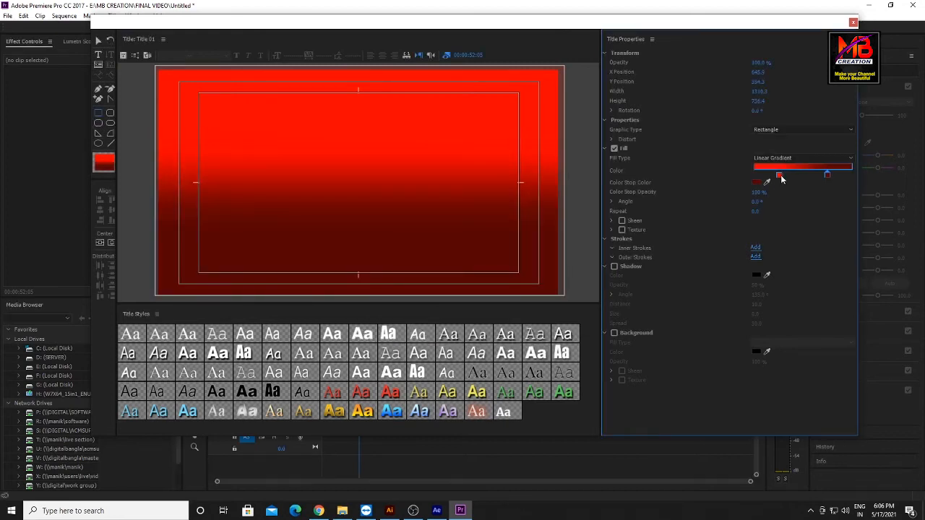
Change the gradient's first colour stop to a deeper red and close the title editor
double_click(778, 176)
left_click(476, 275)
left_click(569, 203)
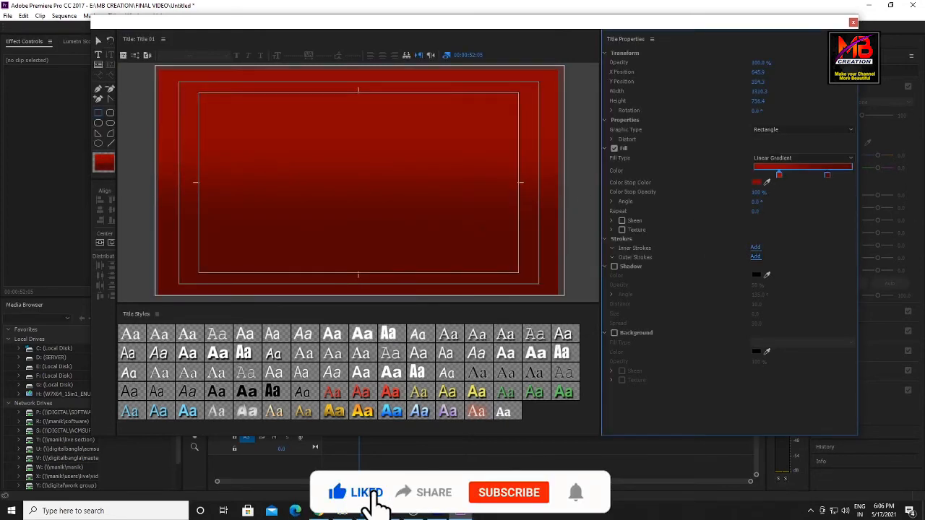
left_click(853, 22)
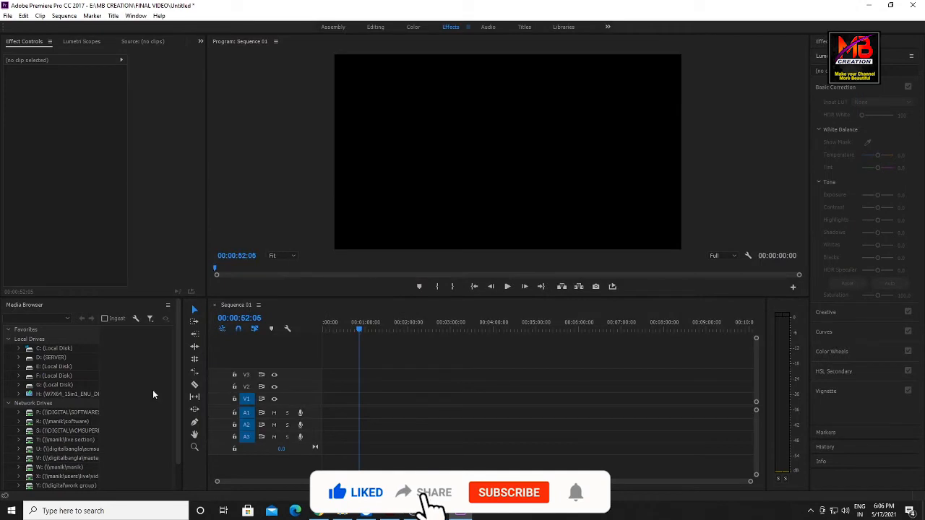
Switch to the Editing workspace and place Title 01 at the start of track V1, extended to 00:01:17:21
left_click(375, 27)
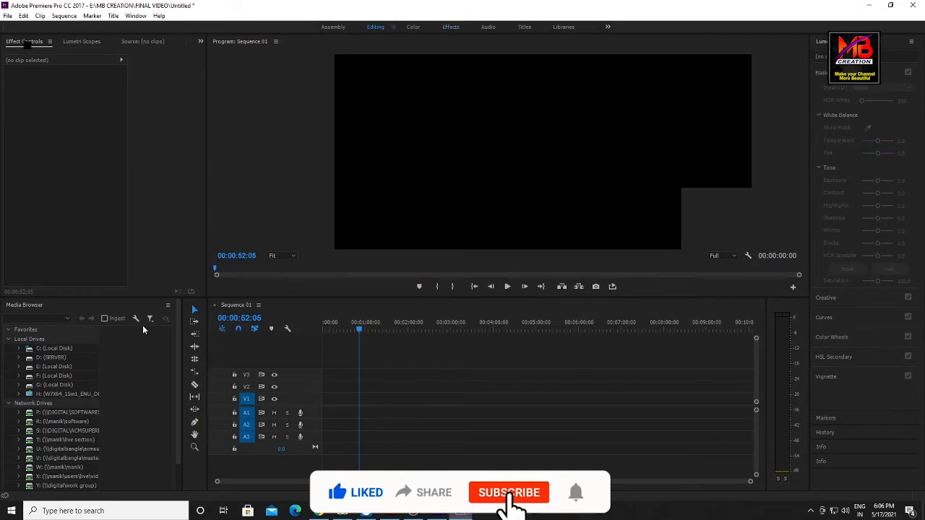
left_click_drag(77, 393, 253, 367)
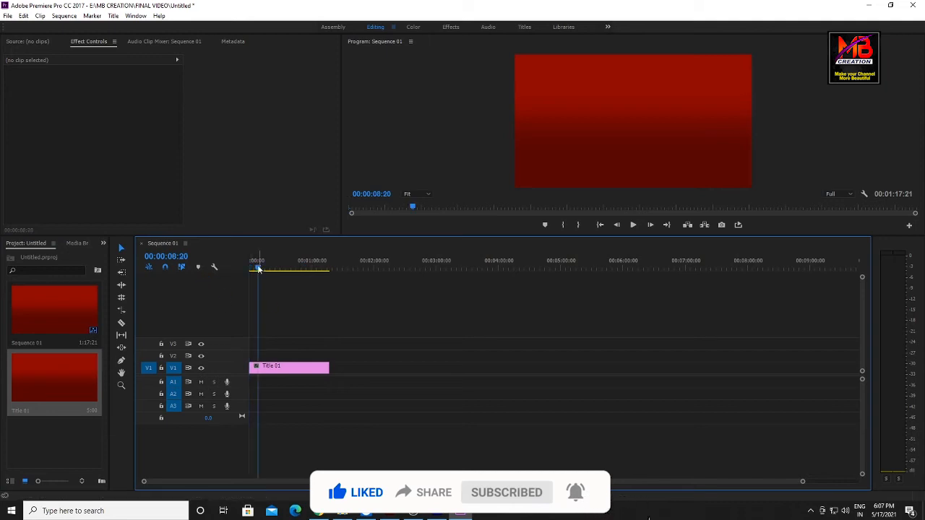
Import "3d alpha wb map.mov" from the 3D MAP folder inside E:\3d logo and place it on track V2 at the sequence start
left_click(343, 514)
left_click(325, 347)
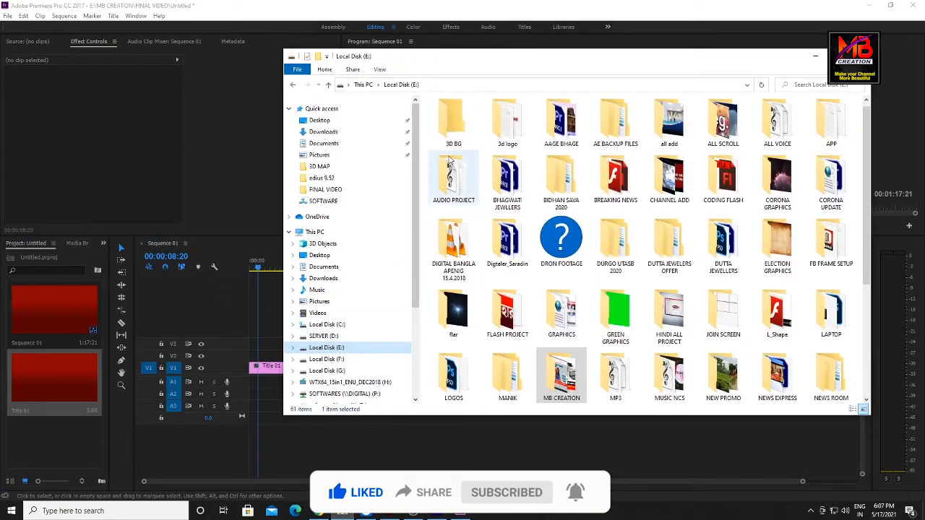
double_click(507, 123)
double_click(471, 125)
left_click_drag(461, 155, 257, 355)
left_click(272, 355)
Play the sequence from the start to preview the 3D map over the red background
left_click_drag(257, 267, 226, 266)
key("space")
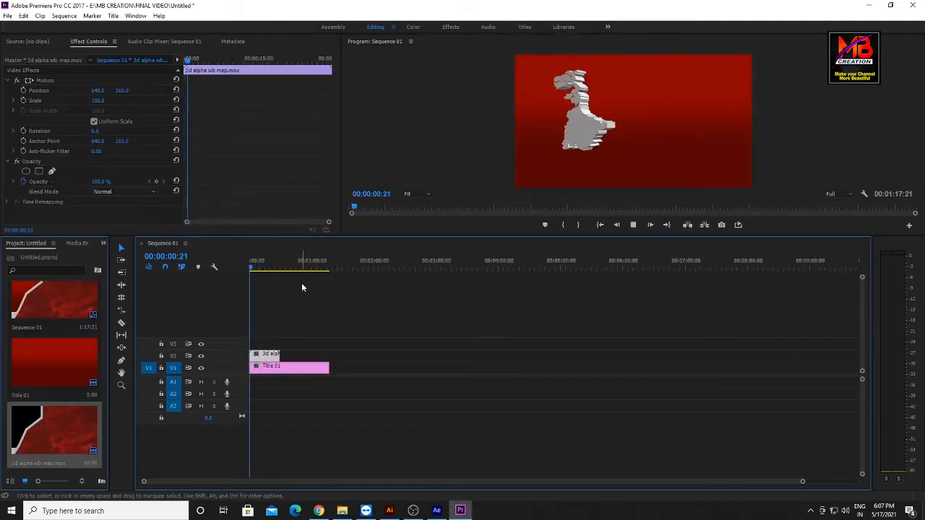
key("space")
left_click_drag(804, 482, 581, 504)
left_click_drag(260, 266, 231, 268)
key("space")
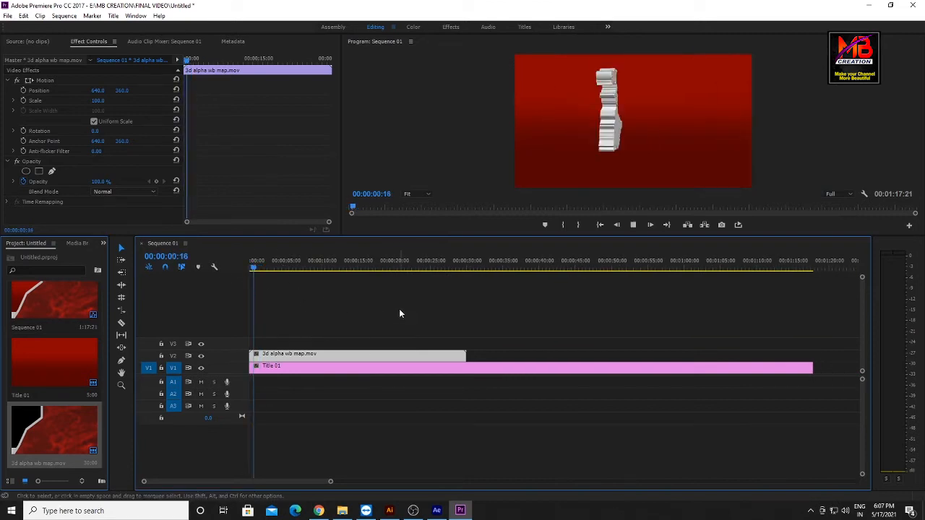
Create a new title near 00:00:02:05 with the text "CORONA UPDATE" in the white Arial Black style
left_click(265, 268)
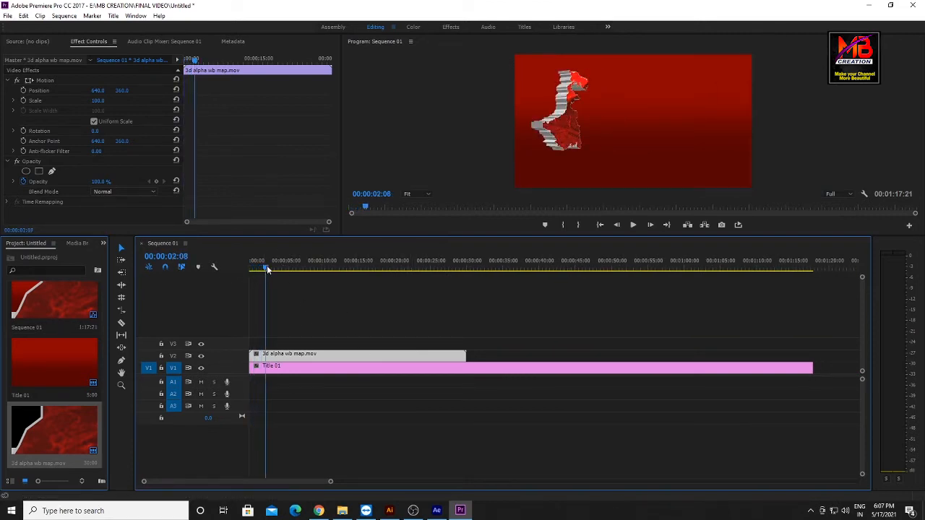
key("ctrl+t")
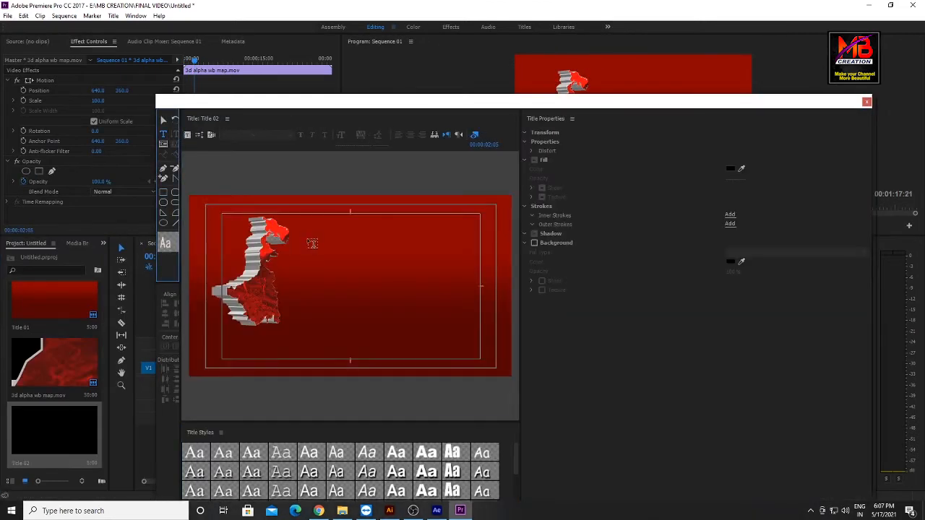
left_click(309, 234)
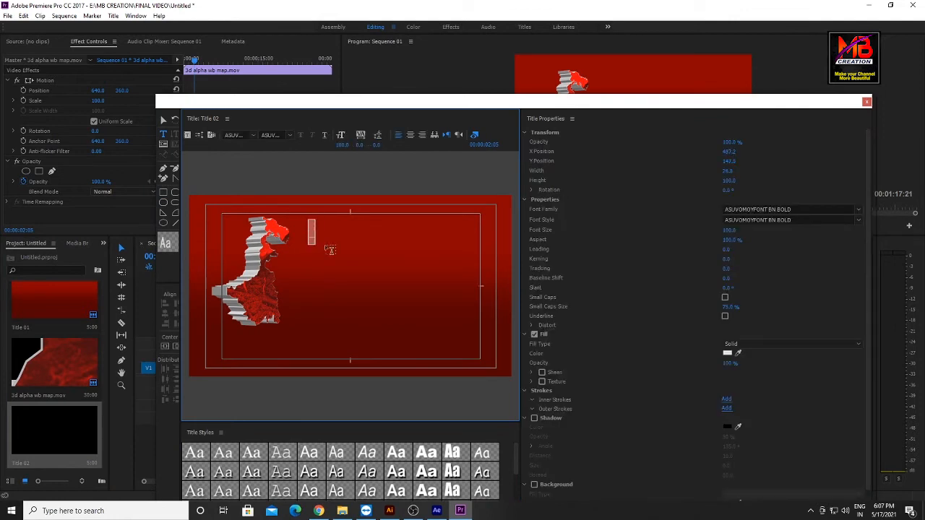
left_click(418, 461)
type("C")
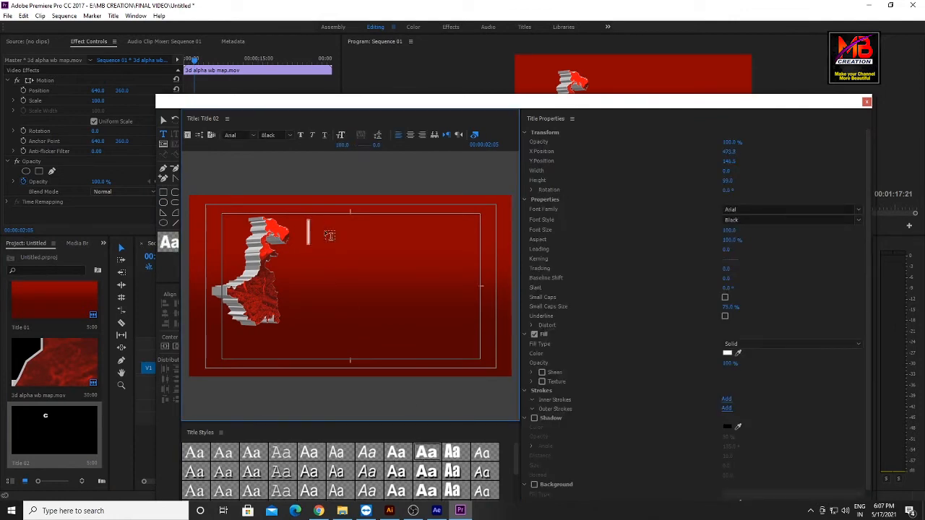
type("OO")
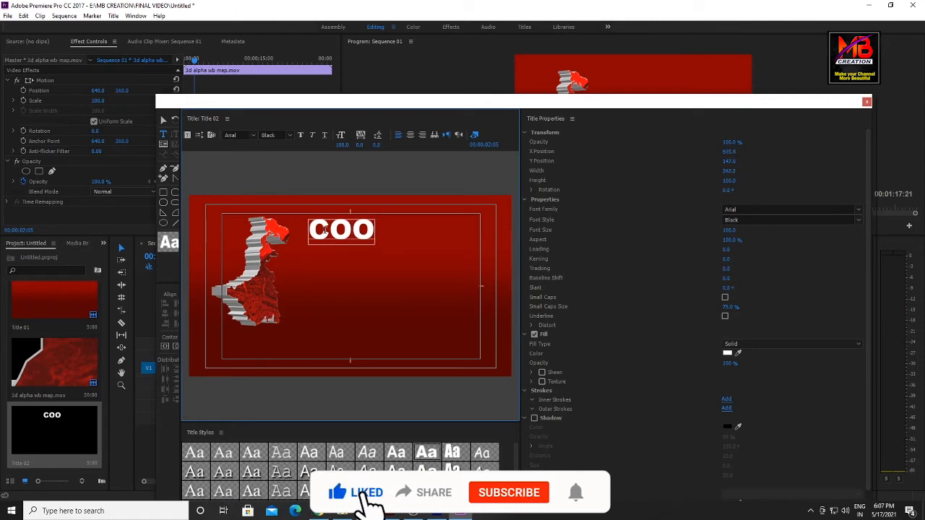
type("ONA UPD")
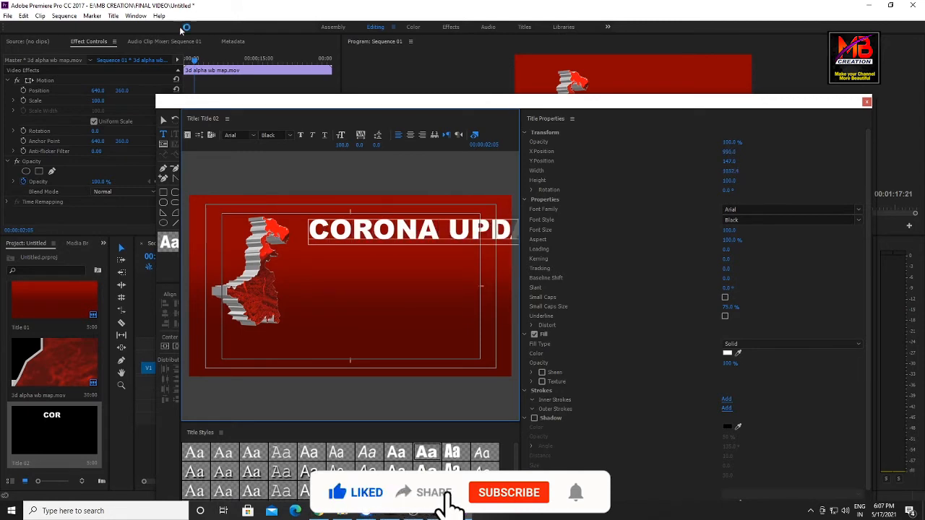
Shrink the CORONA UPDATE text to a font size of about 60 and place it beside the map's upper part
left_click(163, 119)
left_click_drag(361, 229, 290, 224)
left_click_drag(384, 238, 439, 217)
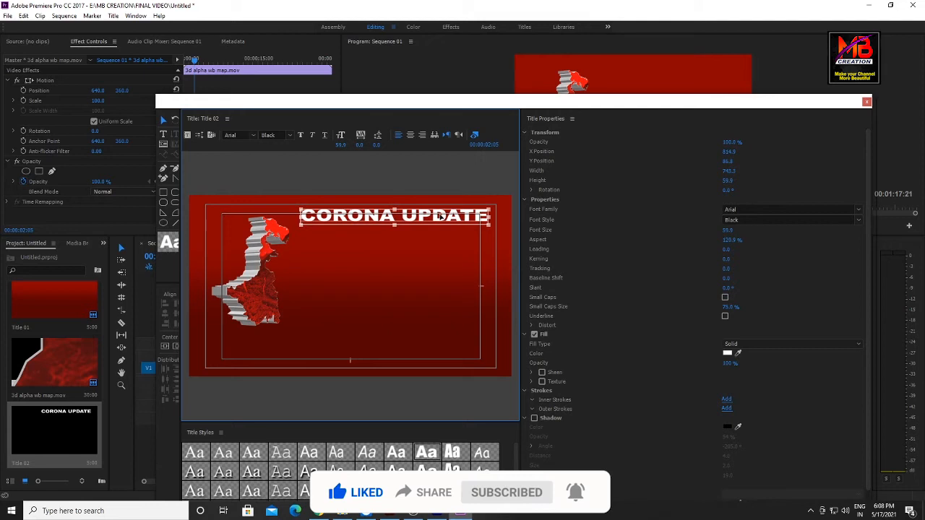
Draw a rectangle about 824 wide and 93 high over the CORONA UPDATE text and fill it with black
left_click(165, 192)
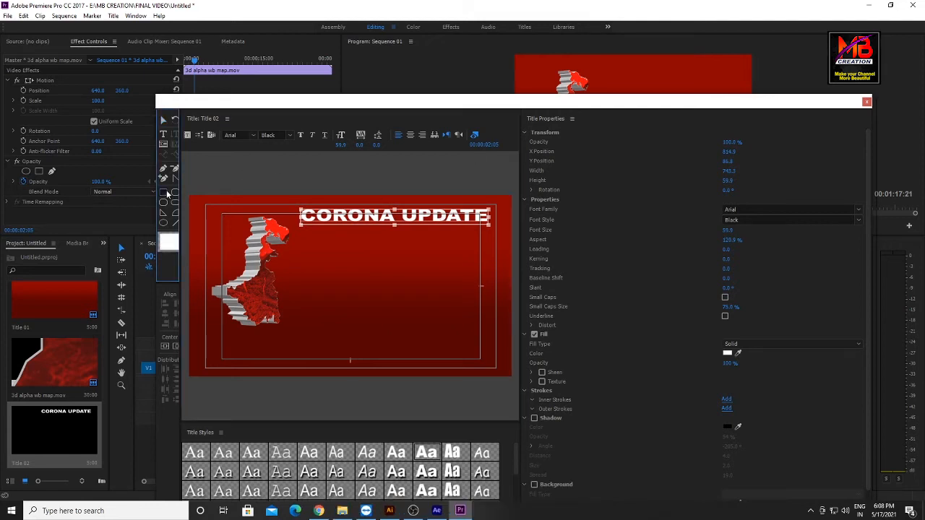
left_click_drag(285, 205, 500, 229)
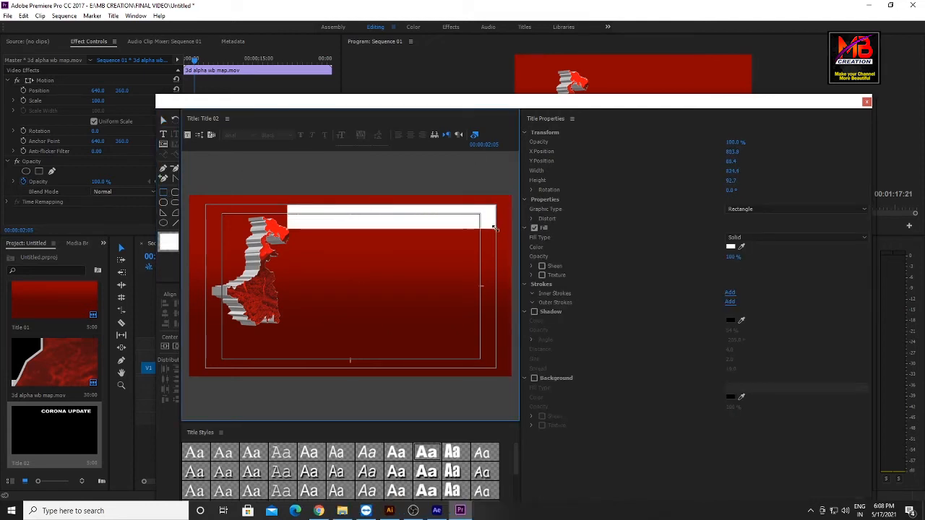
left_click(730, 247)
left_click(358, 211)
left_click(568, 205)
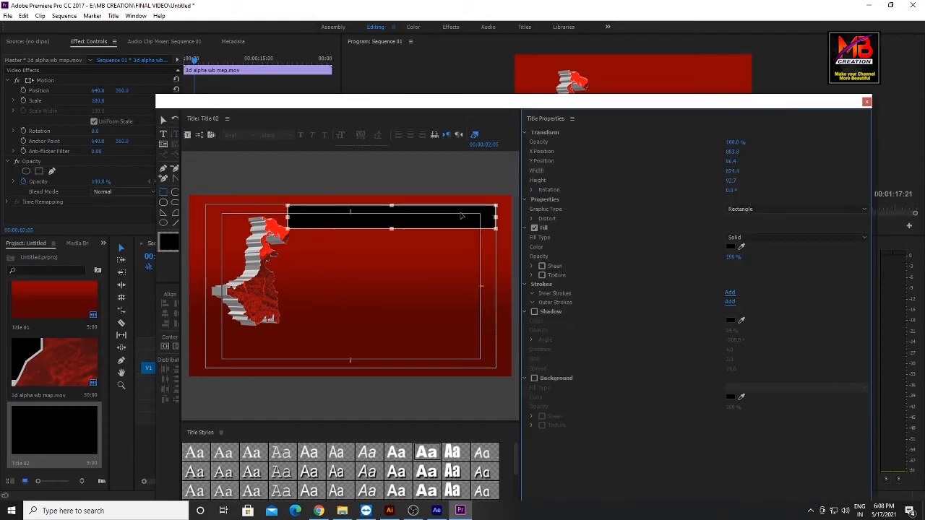
Send the black rectangle behind the CORONA UPDATE text
right_click(414, 193)
mouse_move(463, 351)
left_click(571, 373)
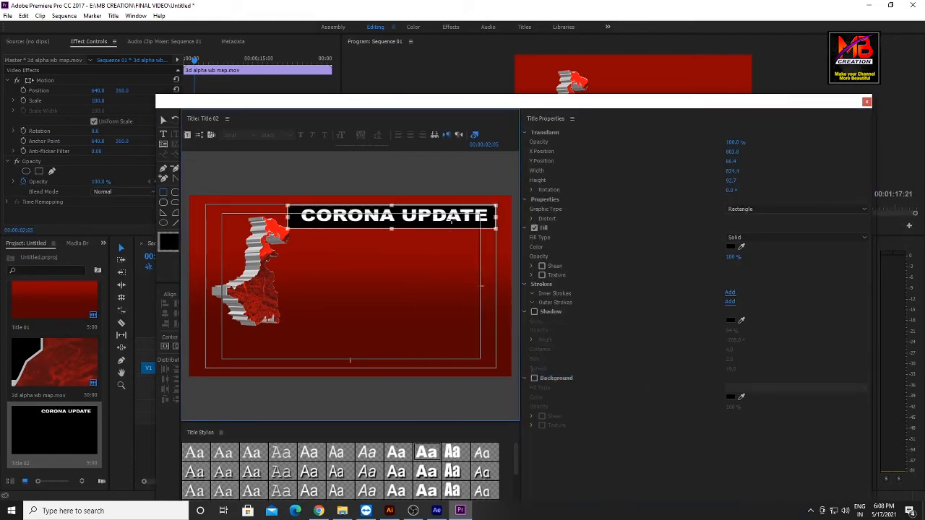
Enlarge the CORONA UPDATE text and trim the black rectangle around it to about 817 by 77, closing the title editor
left_click(164, 121)
left_click(300, 211)
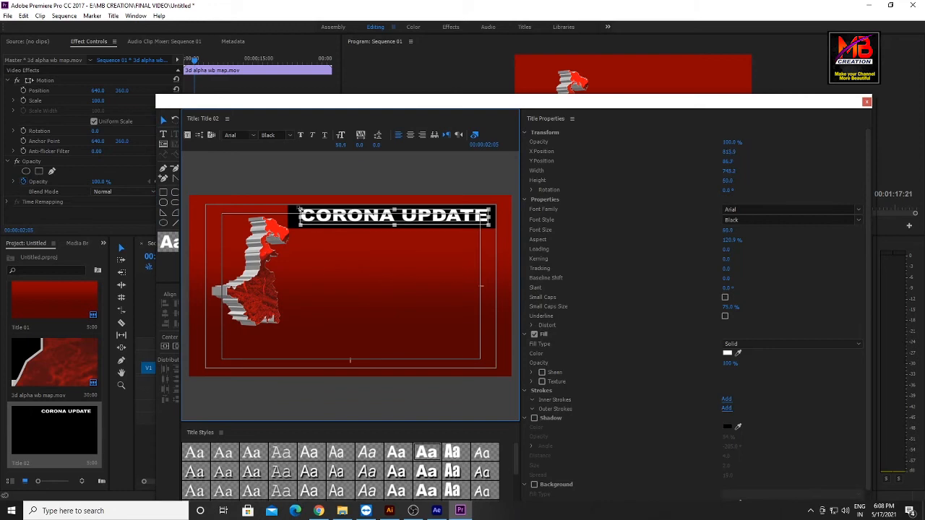
left_click_drag(299, 210, 291, 210)
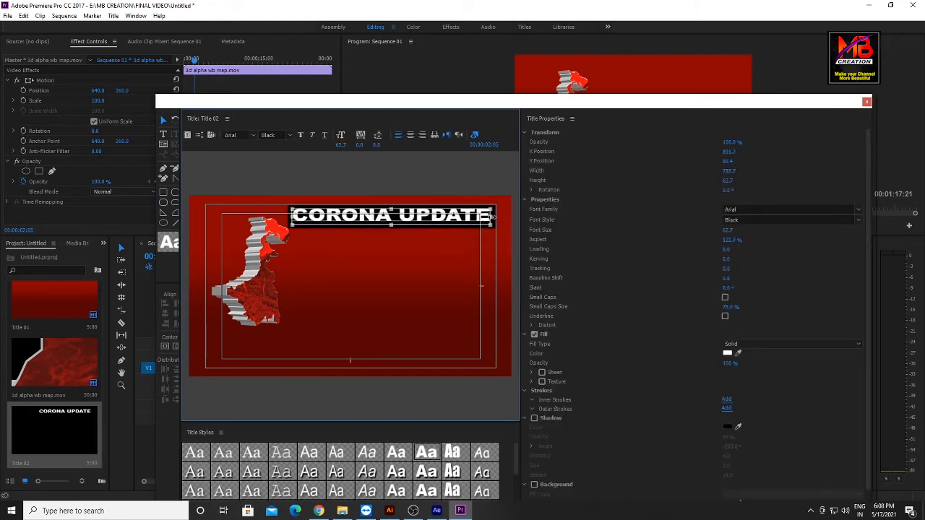
left_click(470, 256)
left_click(392, 228)
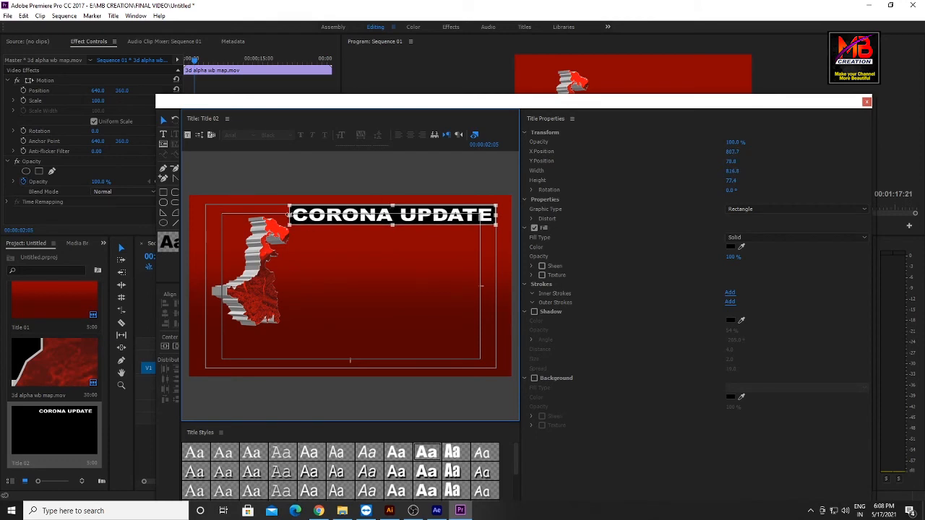
left_click(513, 206)
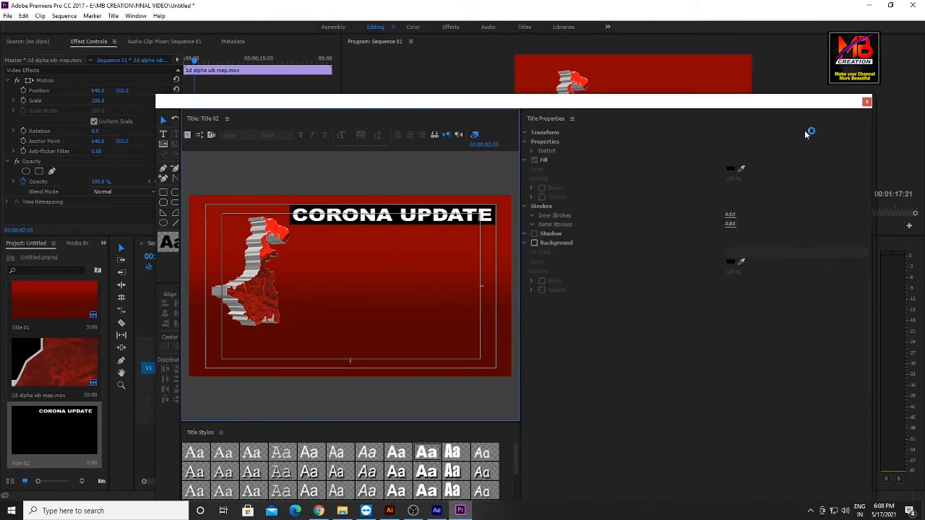
left_click(867, 103)
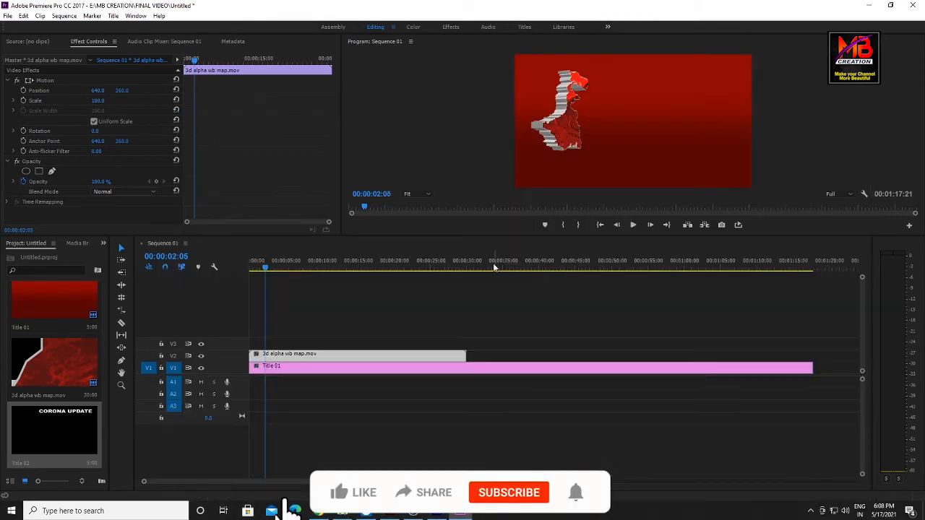
Place Title 02 on track V3 above the map clip, starting at 00:00:00:12
left_click_drag(51, 432, 269, 342)
mouse_move(265, 266)
left_mouse_down()
mouse_move(235, 273)
mouse_move(253, 268)
left_mouse_up()
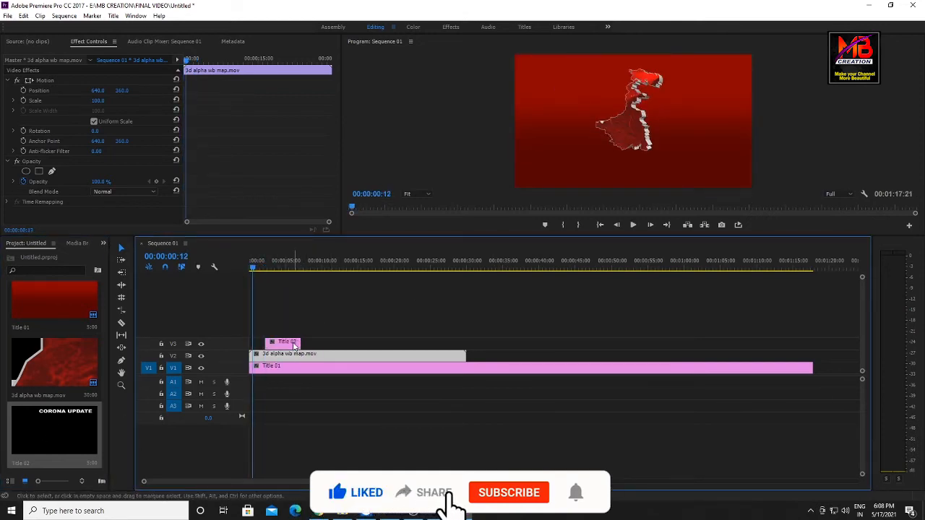
left_click_drag(285, 342, 272, 342)
key("=")
key("=")
key("=")
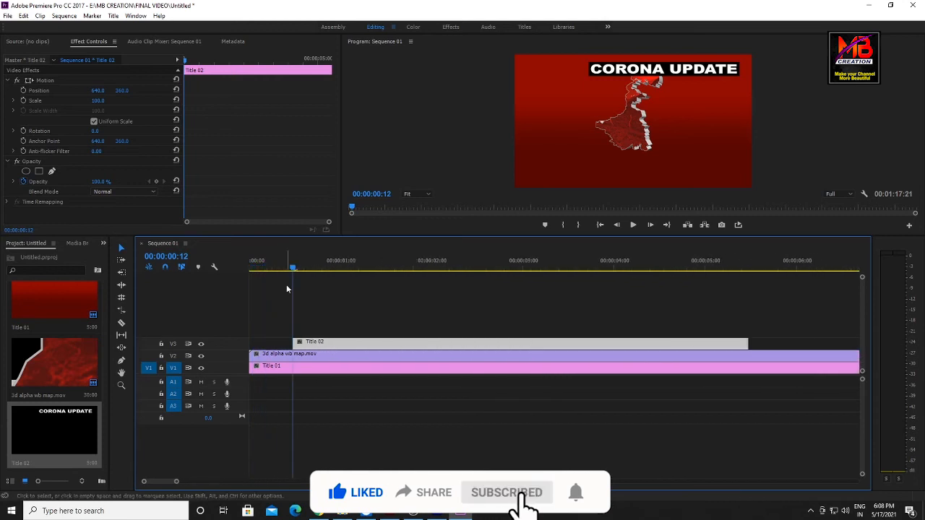
Apply the Slide video transition to the start of Title 02, make it enter from the right, and play it back
left_click(300, 271)
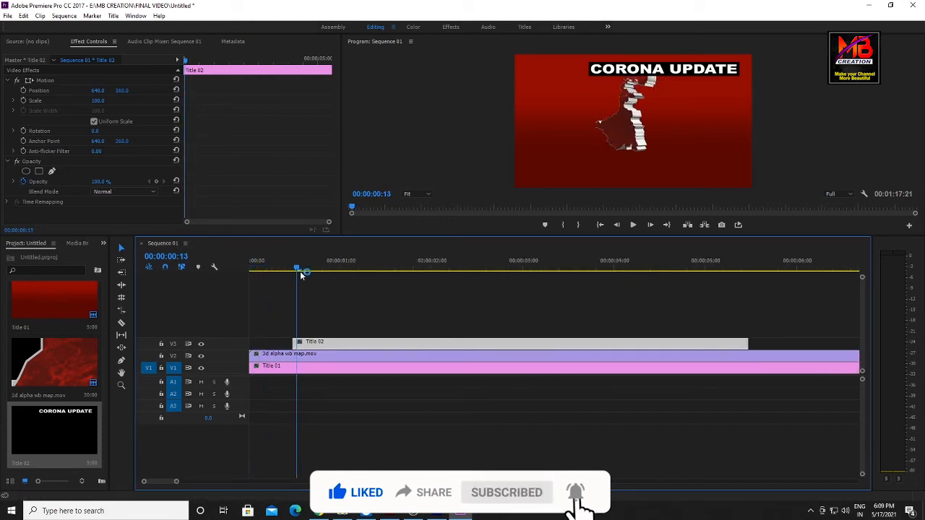
left_click(103, 243)
left_click(120, 297)
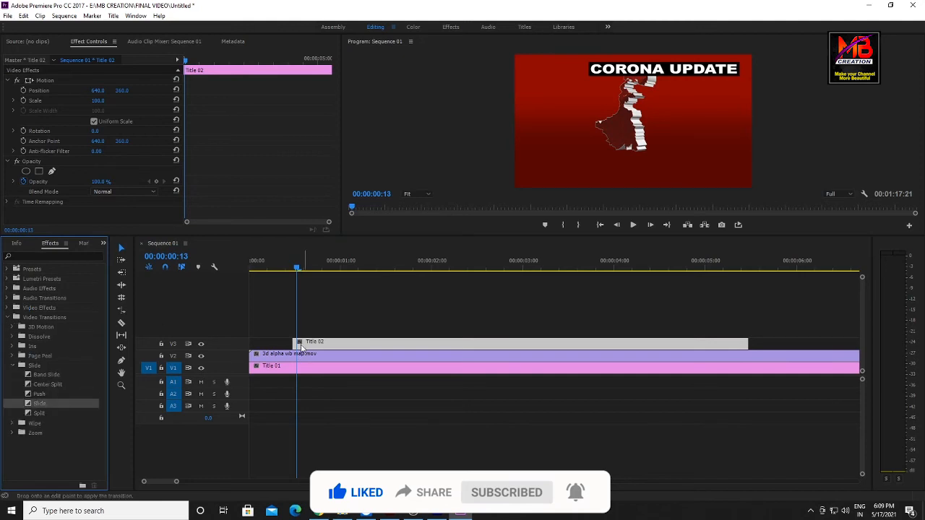
left_click_drag(301, 348, 302, 345)
left_click_drag(267, 83, 211, 84)
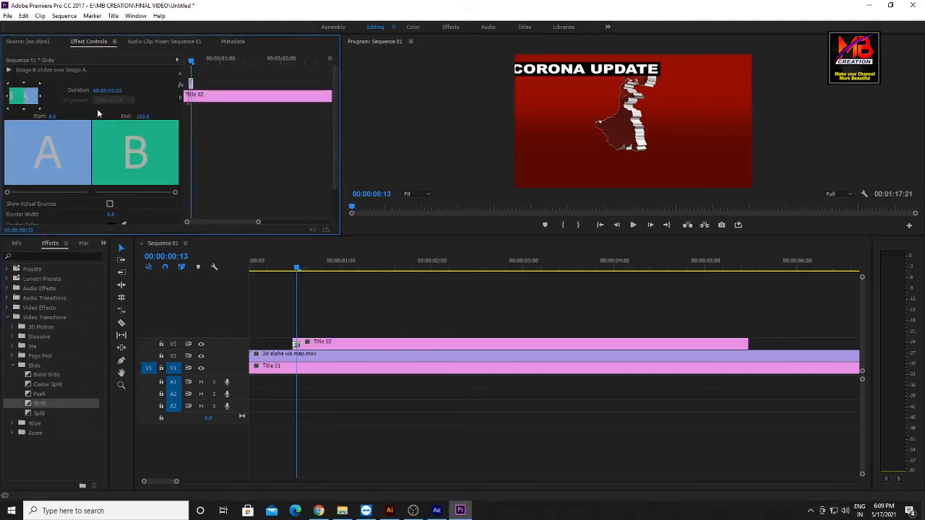
left_click(41, 96)
left_click(293, 267)
key("space")
key("space")
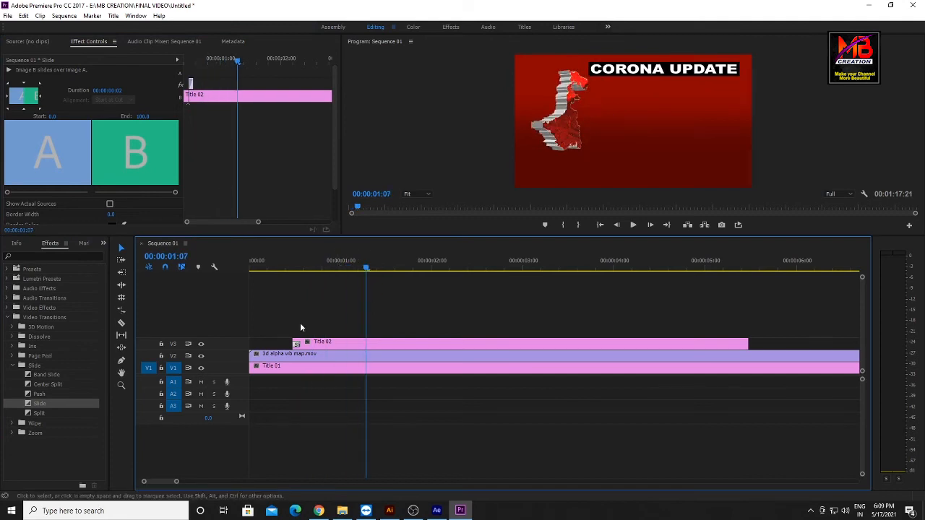
Lengthen the Slide transition on Title 02 and move the clip earlier to start at 00:00:00:10
left_click(302, 345)
left_click(296, 345)
left_click_drag(341, 267, 297, 276)
left_click_drag(270, 83, 314, 83)
left_click(257, 269)
key("space")
left_click_drag(376, 269, 326, 270)
left_click_drag(343, 346, 331, 347)
left_click_drag(326, 269, 282, 269)
key("space")
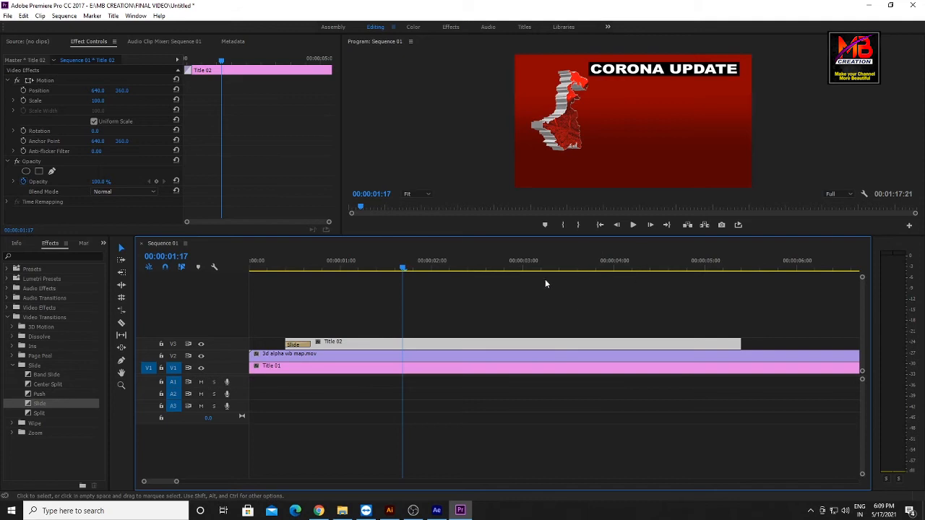
Add a solid dark red (4D0000) rectangle about 1343 by 329 across the lower half of the Title 01 background
double_click(411, 370)
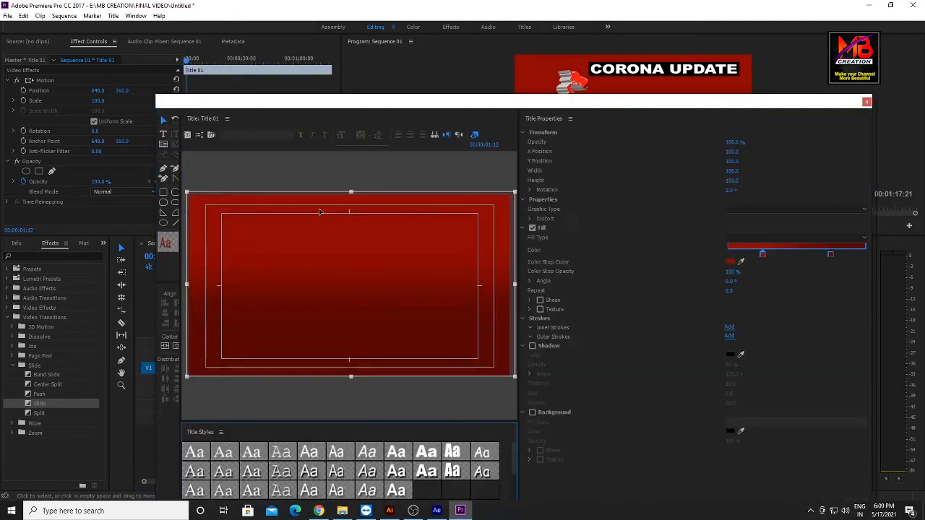
left_click(216, 167)
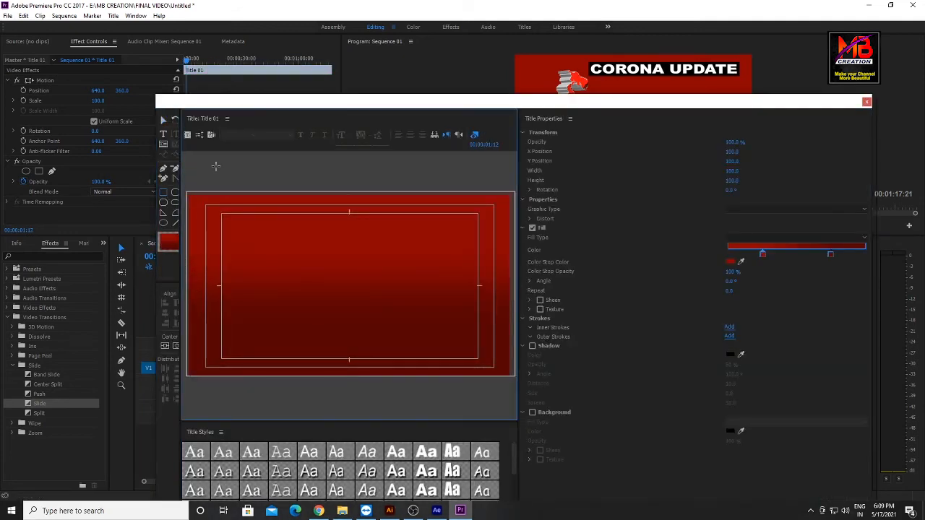
left_click_drag(189, 185, 516, 283)
left_click(755, 237)
left_click(756, 253)
left_click(730, 246)
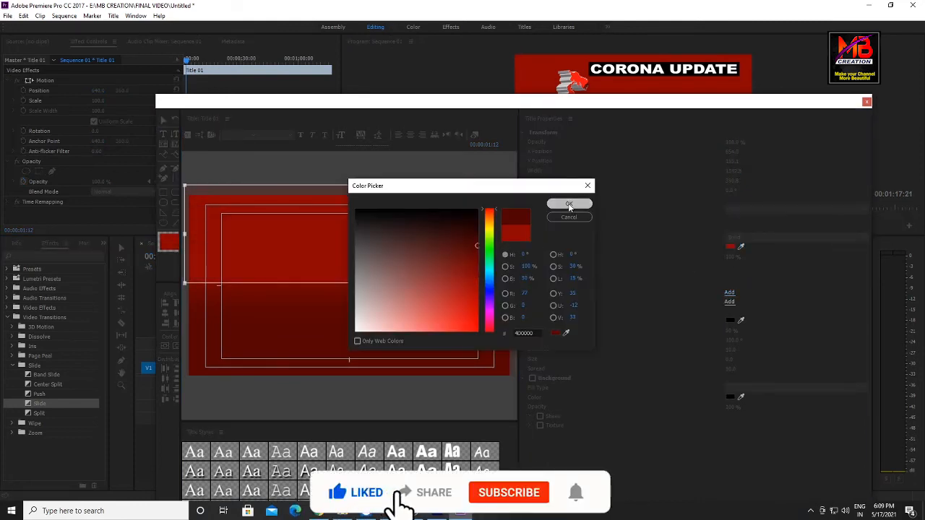
left_click(569, 205)
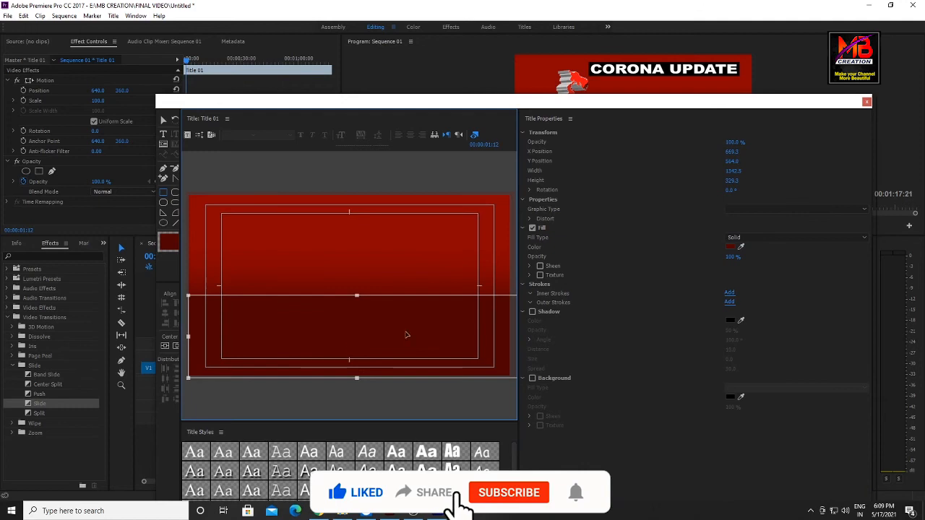
left_click(731, 247)
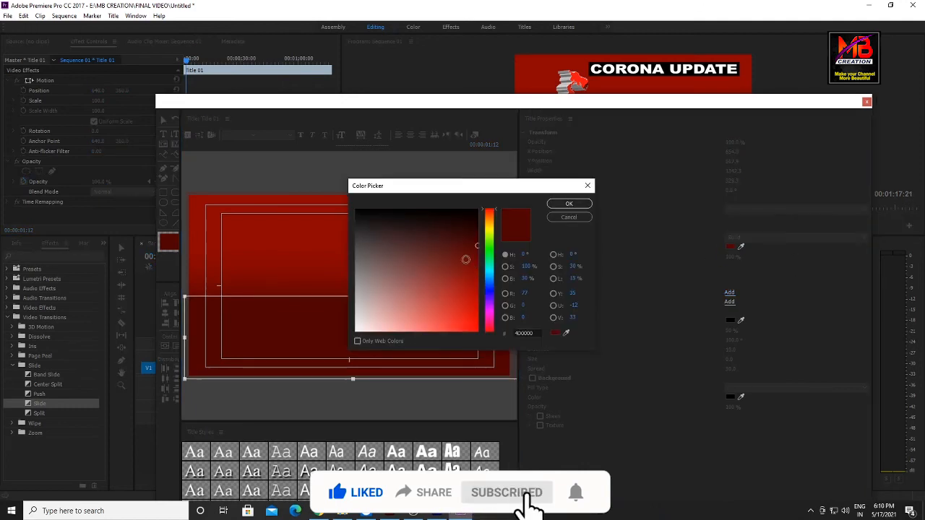
left_click(569, 203)
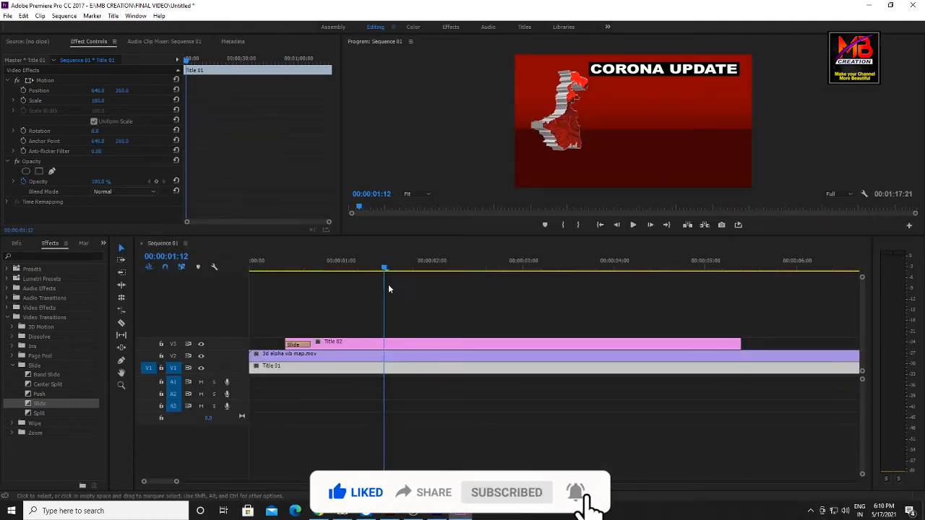
Play the sequence from the beginning several times to review the map, title transition and two-tone background
left_click_drag(385, 267, 250, 267)
key("space")
key("space")
key("space")
left_click_drag(413, 272, 412, 272)
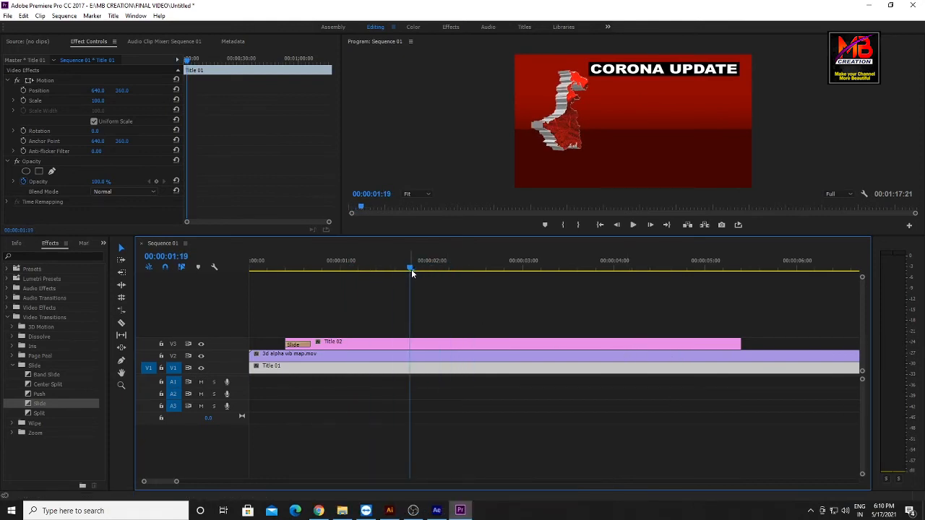
key("Home")
key("space")
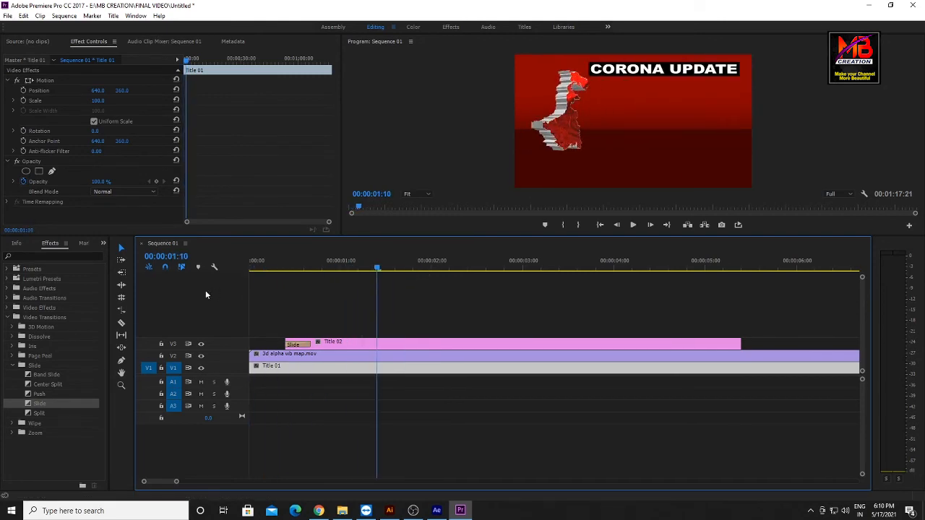
left_click_drag(416, 268, 169, 303)
left_click(634, 226)
left_click_drag(434, 269, 231, 278)
left_click(633, 225)
left_click(651, 266)
left_click_drag(650, 266, 672, 269)
Create Title 03 with a light solid rectangle about 813 by 311 beneath the CORONA UPDATE heading, beside the map
left_click(494, 269)
key("ctrl+t")
key("Return")
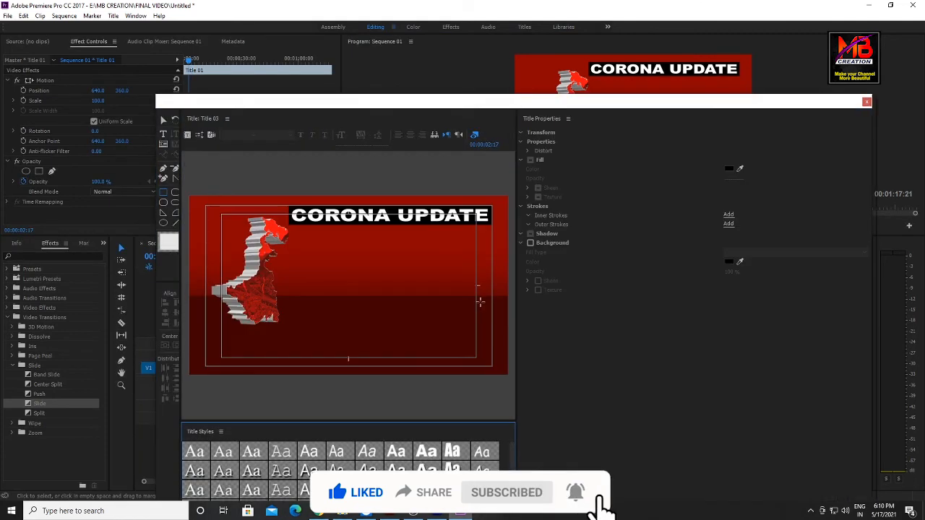
mouse_move(289, 254)
left_mouse_down()
mouse_move(371, 303)
mouse_move(496, 349)
mouse_move(490, 343)
left_mouse_up()
left_click_drag(404, 284, 405, 278)
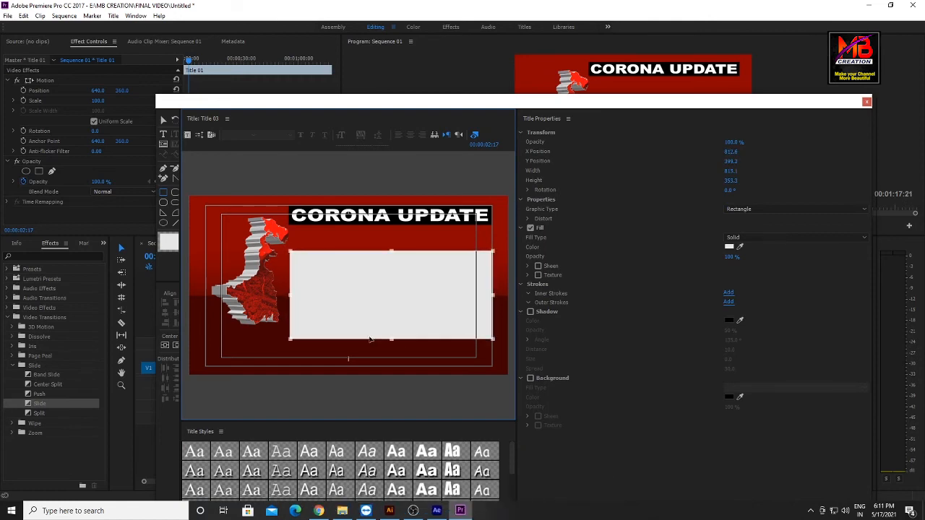
left_click_drag(391, 338, 390, 331)
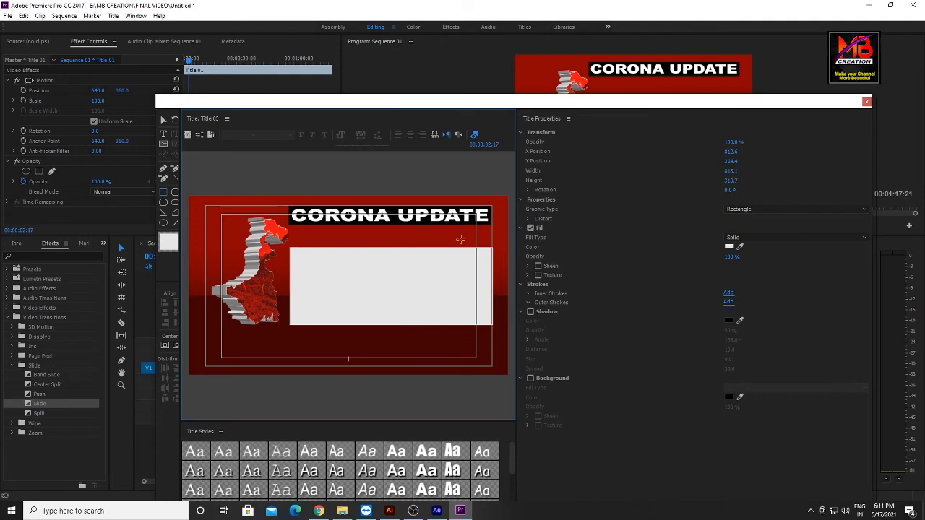
left_click(163, 120)
left_click(426, 275)
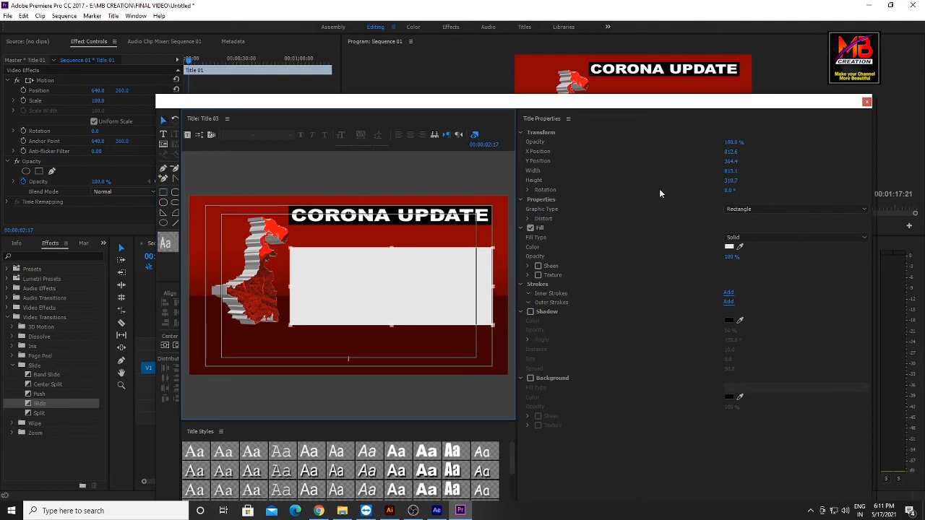
left_click(867, 102)
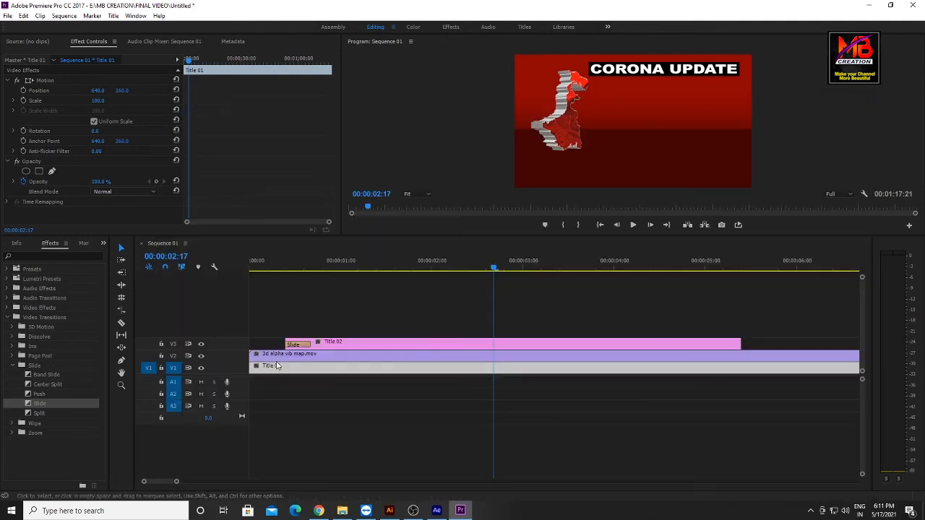
Place Title 03 on track V4 above Title 02, starting at 00:00:00:17
left_click(104, 242)
left_click(116, 256)
left_click_drag(60, 403, 312, 332)
left_click(308, 268)
left_click_drag(309, 269, 355, 270)
left_click(361, 330)
Turn off opacity keyframing for Title 03, set its Opacity to 12%, and play back the result
left_click(23, 181)
left_click_drag(99, 181, 35, 182)
key("space")
left_click(261, 270)
key("space")
left_click(252, 269)
key("space")
key("space")
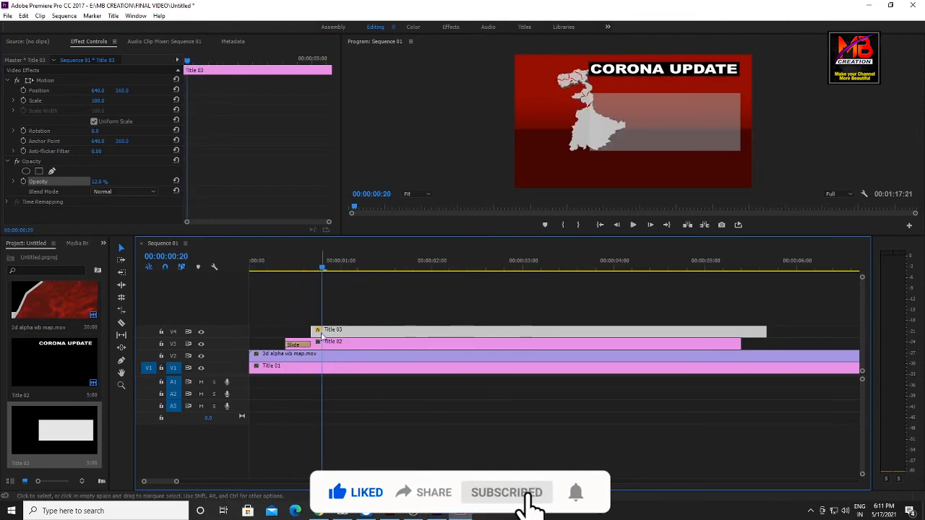
Create Title 04 with a thin horizontal rectangle about 806 by 28 along the upper edge of the translucent panel
key("ctrl+t")
key("Return")
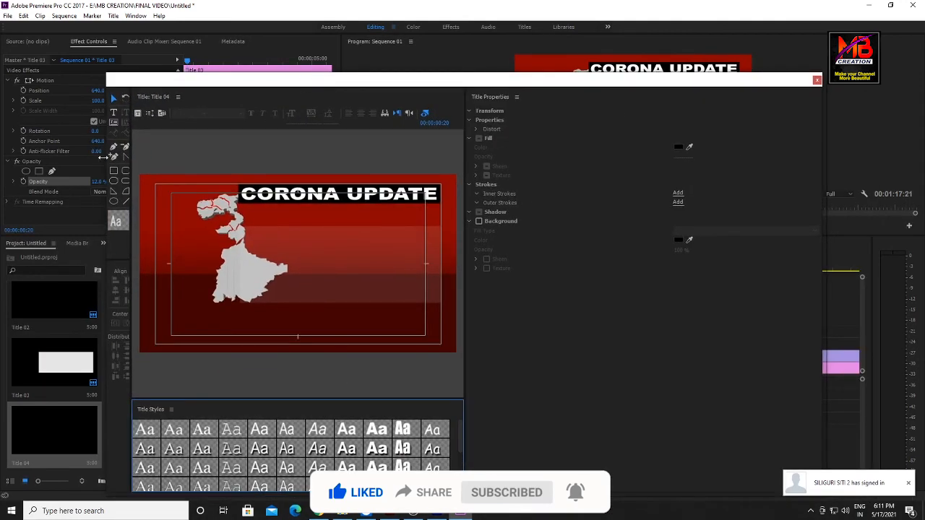
left_click(113, 170)
left_click_drag(243, 224, 443, 231)
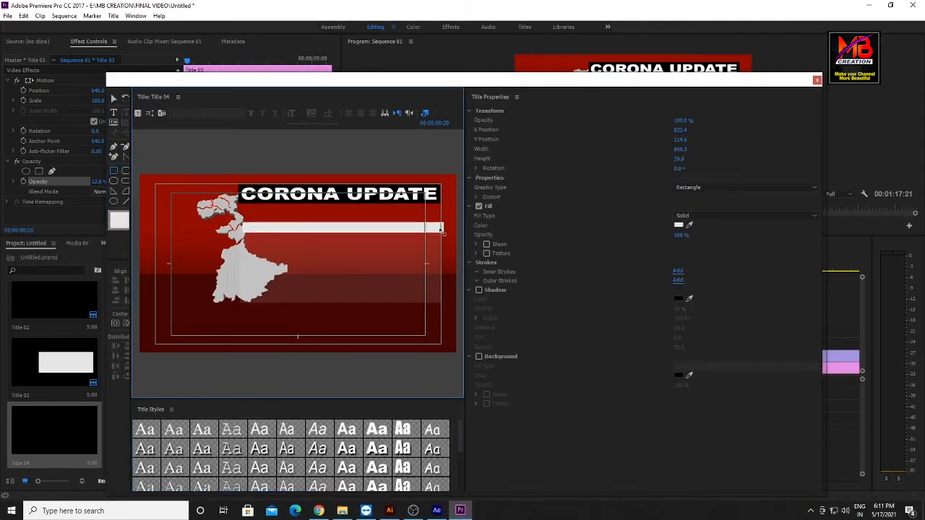
Try the Radial Gradient, Bevel and Eliminate fill types on the thin rectangle
left_click(697, 215)
left_click(700, 237)
left_click(744, 215)
left_click(699, 247)
left_click(722, 215)
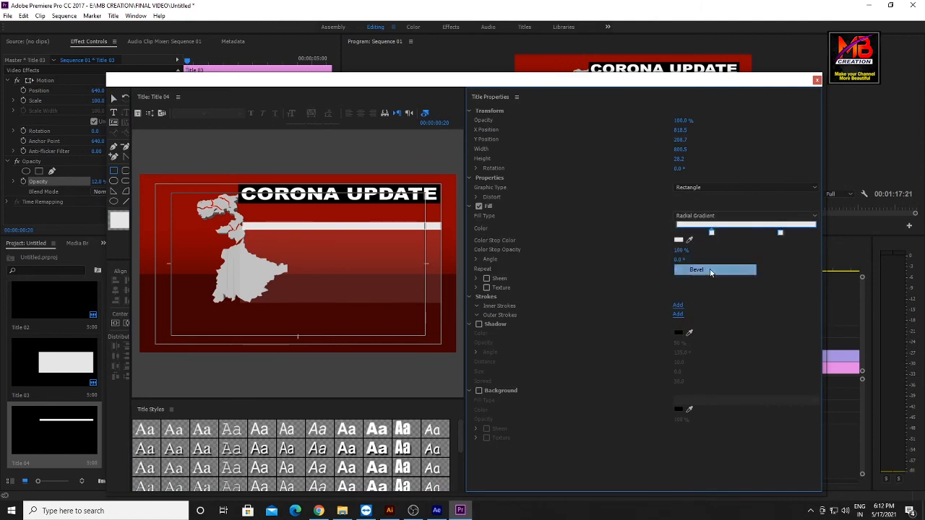
left_click(705, 215)
left_click(705, 279)
left_click(719, 216)
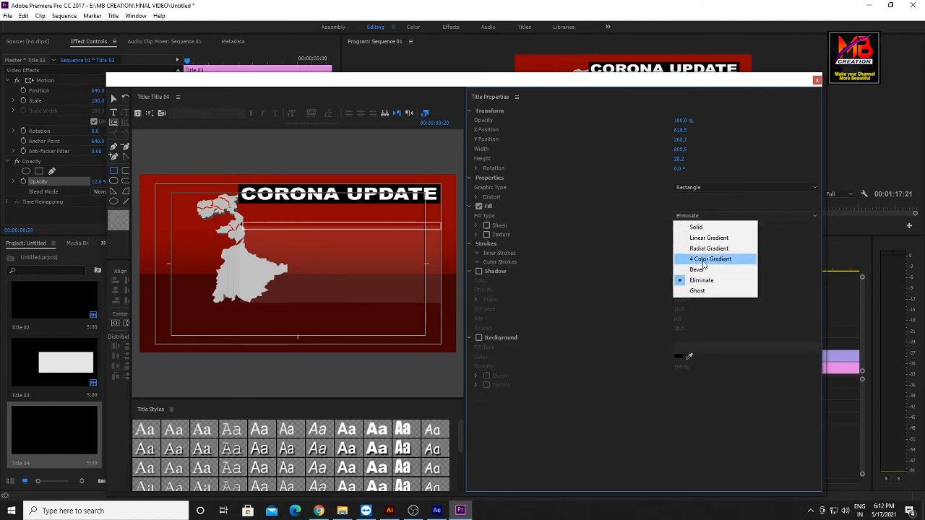
Give the thin rectangle a Linear Gradient fill running from bright blue to dark blue
left_click(705, 247)
double_click(710, 236)
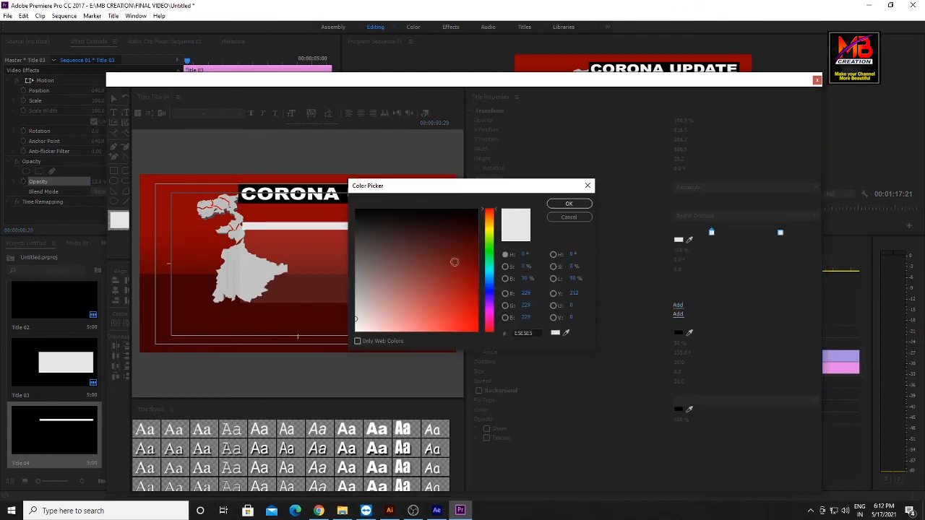
left_click(492, 279)
left_click_drag(462, 318, 477, 341)
left_click(568, 204)
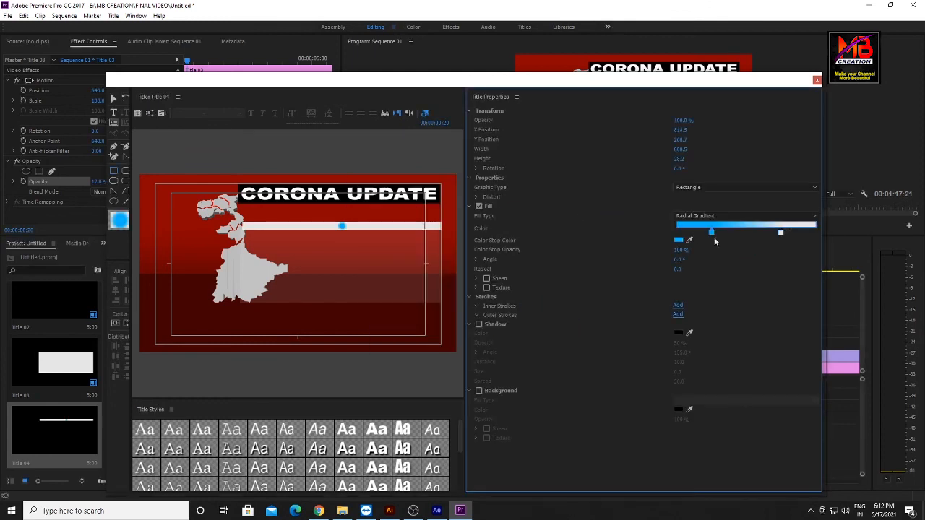
double_click(780, 234)
left_click(491, 278)
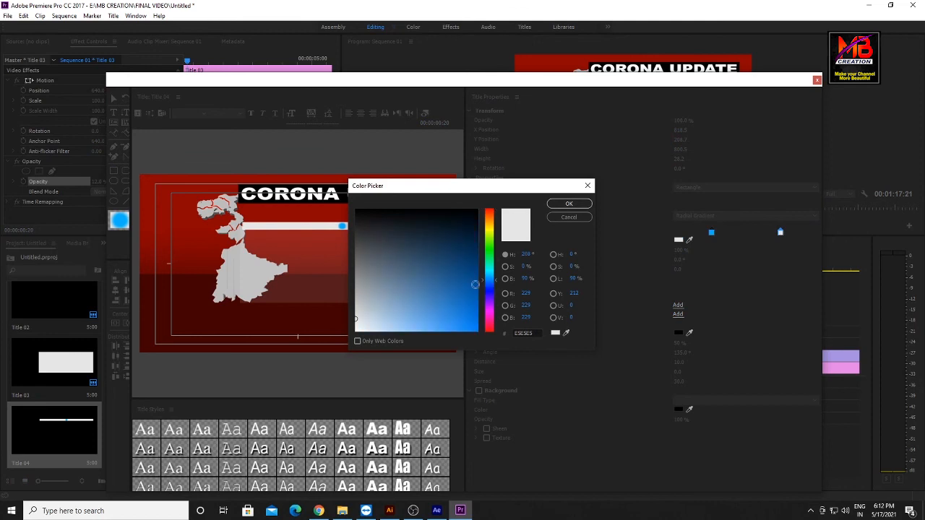
left_click(473, 325)
left_click(569, 204)
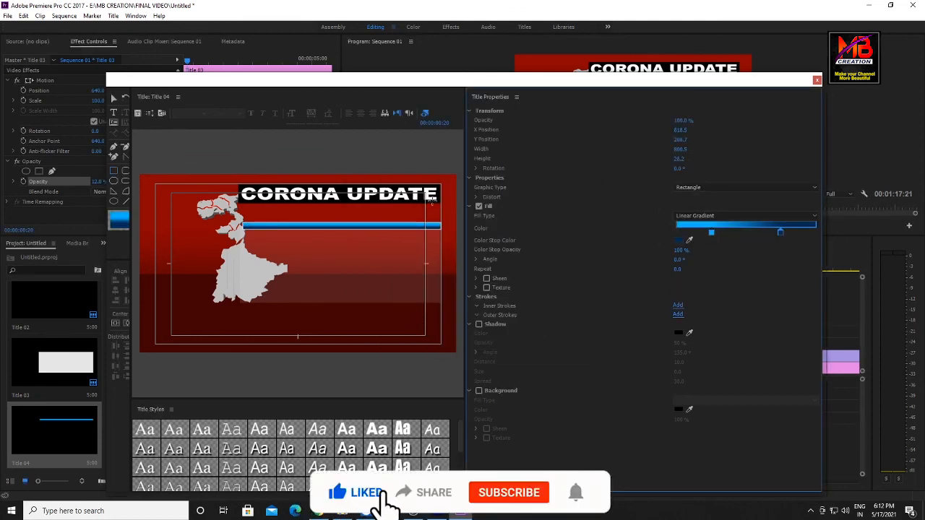
Recolour the gradient's first stop to a darker blue and its second to a muted blue, closing the title editor
double_click(712, 232)
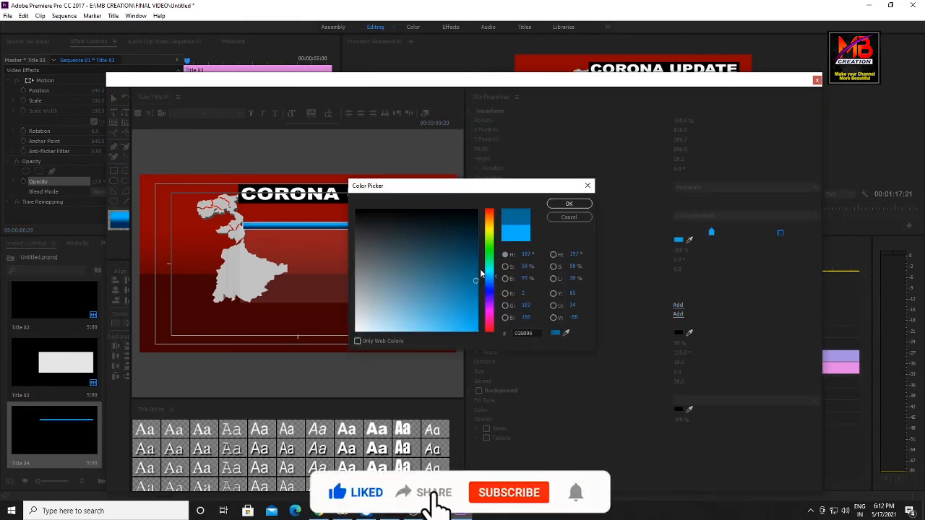
left_click(568, 203)
double_click(780, 233)
left_click(409, 282)
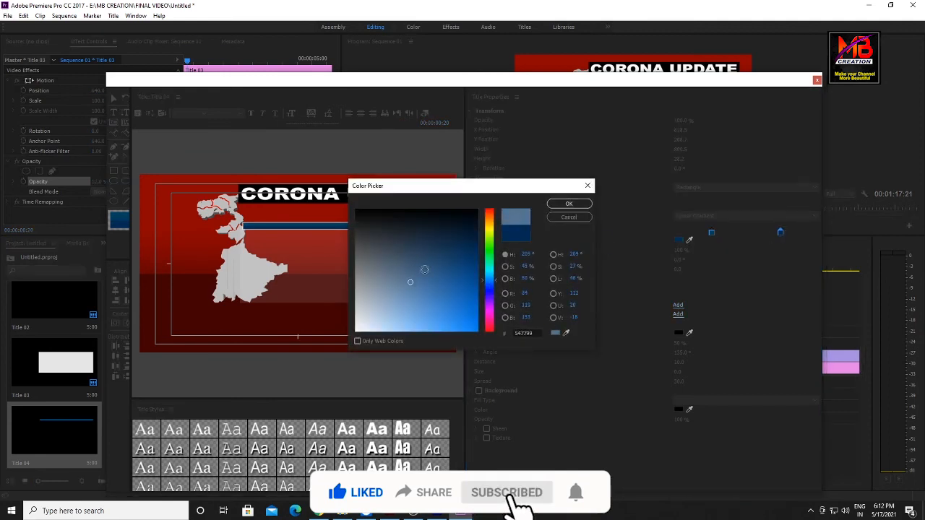
left_click(568, 204)
left_click(816, 80)
Place Title 04 on track V5 above Title 03, starting at 00:00:00:17
left_click_drag(54, 430, 312, 319)
left_click(292, 268)
left_click_drag(292, 276, 323, 281)
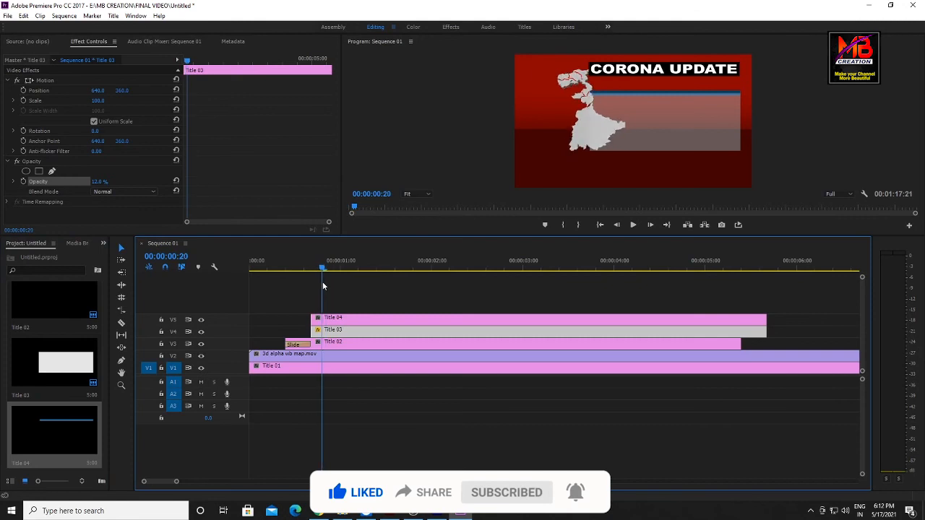
Keyframe Title 04's Position to slide in from the right between 00:00:00:17 and 00:00:00:21, ending at horizontal 640
left_click(344, 305)
left_click(345, 335)
left_click(345, 324)
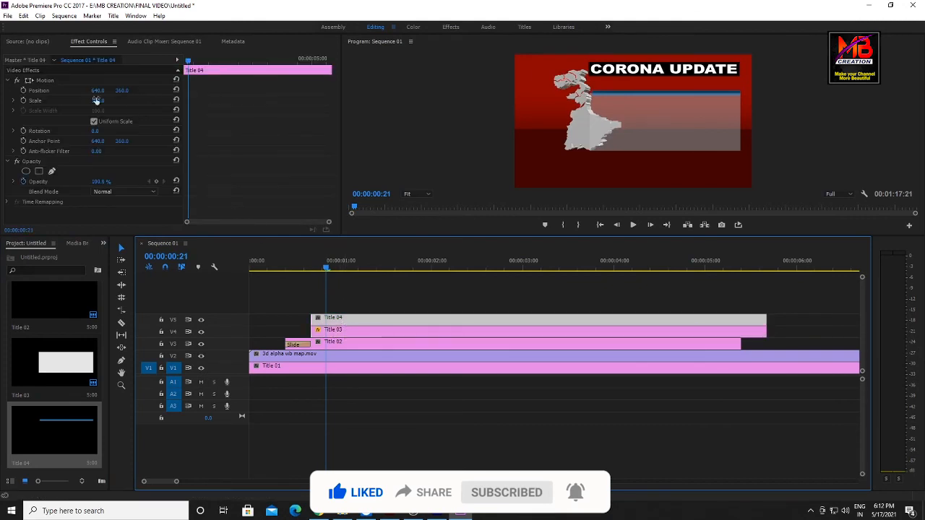
left_click(23, 91)
left_click_drag(188, 63, 185, 63)
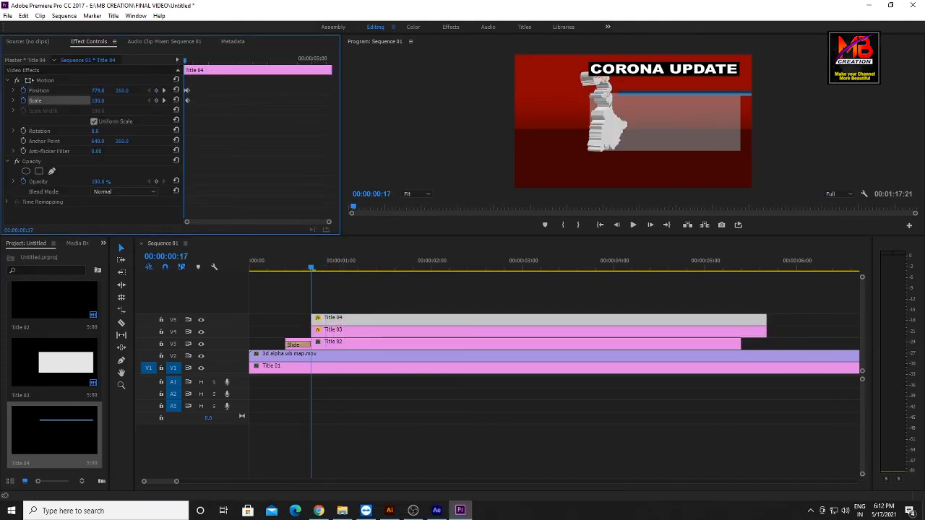
mouse_move(311, 267)
left_mouse_down()
mouse_move(433, 271)
mouse_move(320, 268)
mouse_move(371, 268)
mouse_move(326, 276)
left_mouse_up()
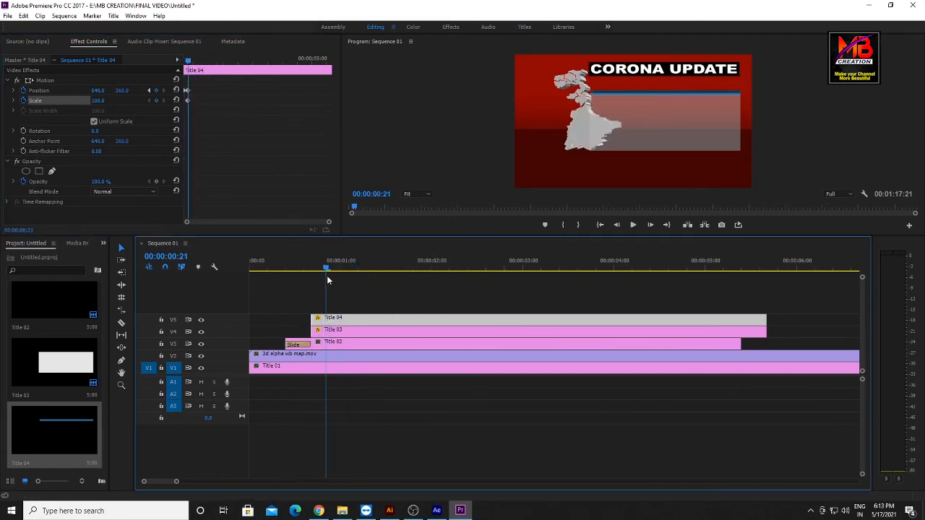
Find the Crop video effect and apply it to Title 03
left_click(350, 334)
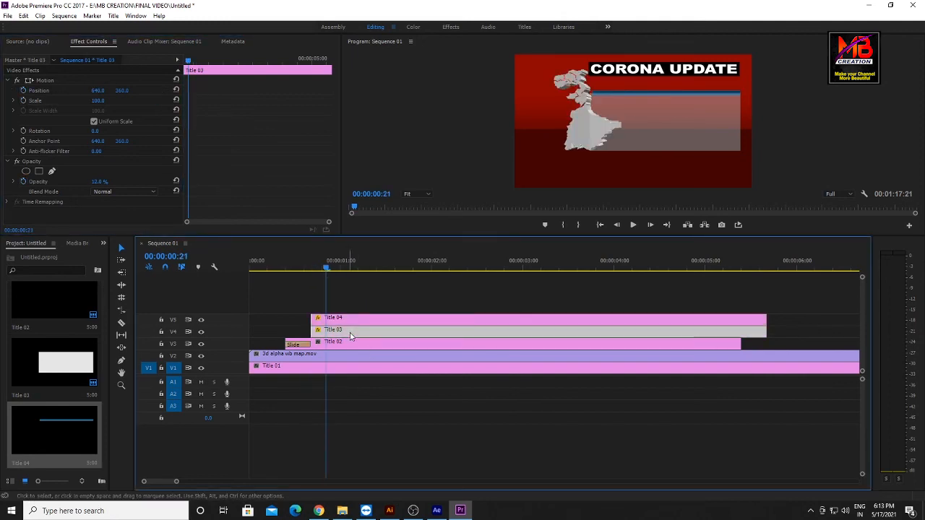
left_click(103, 243)
left_click(116, 295)
left_click(82, 257)
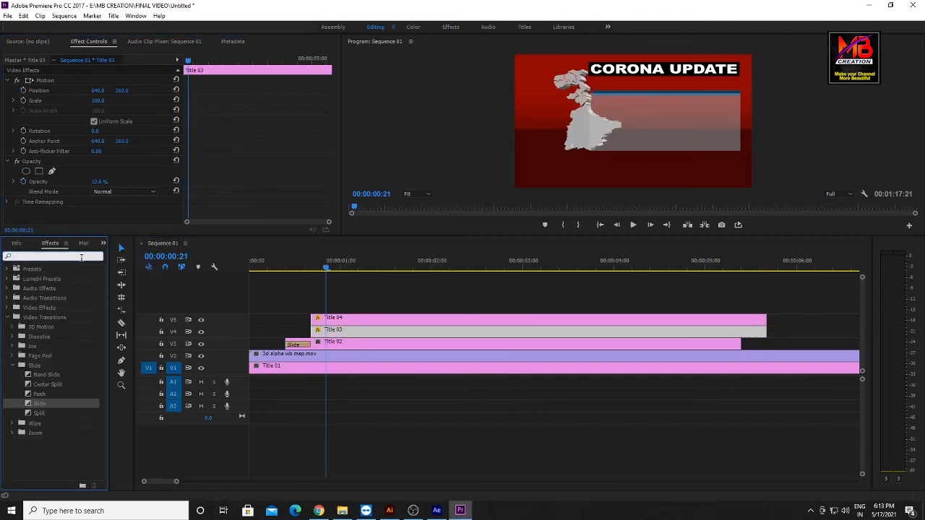
type("CROP")
left_click_drag(39, 326, 343, 334)
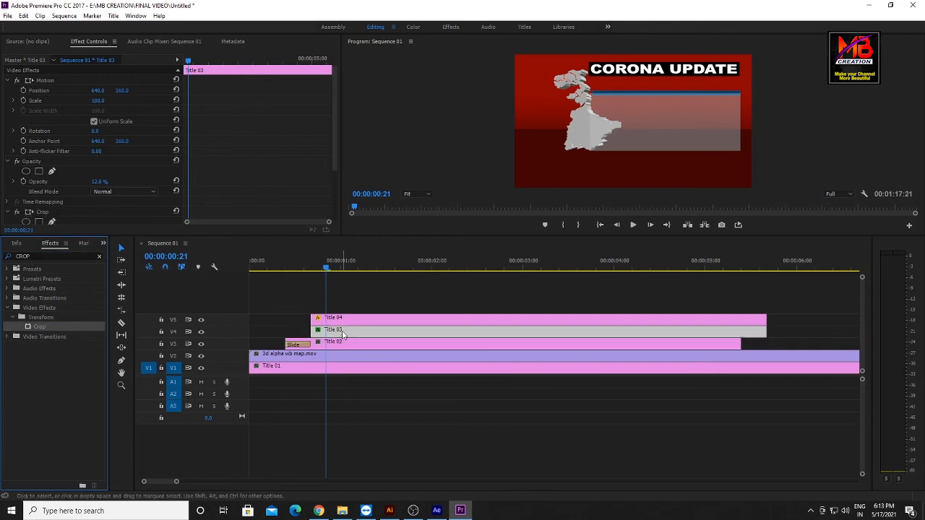
Keyframe the Crop effect's Bottom value from 00:00:00:21 to reveal the Title 03 panel downward, and play it back
left_click_drag(336, 148, 319, 215)
left_click_drag(103, 188, 160, 188)
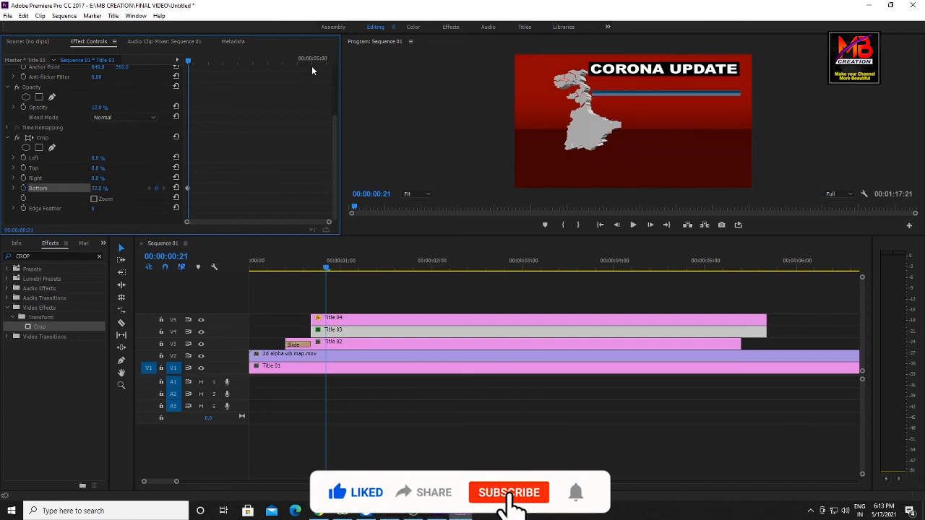
left_click(199, 63)
key("space")
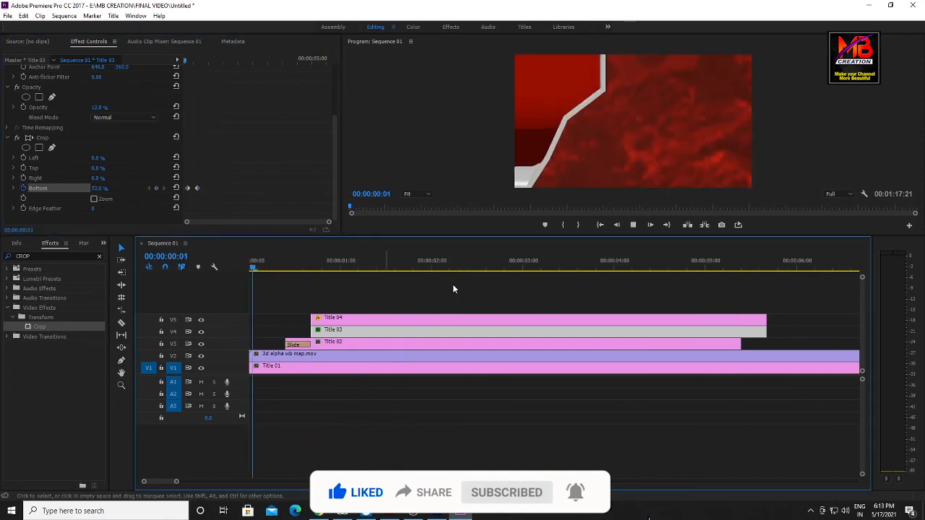
Extend the end of Title 02 to match Title 03 and Title 04, and replay the sequence from the start
left_click_drag(739, 344, 766, 344)
left_click_drag(500, 275, 418, 260)
key("space")
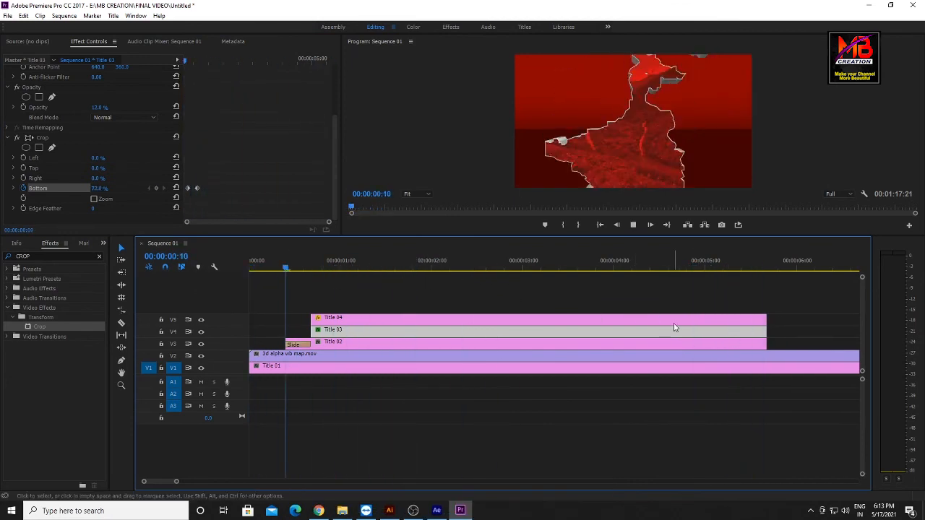